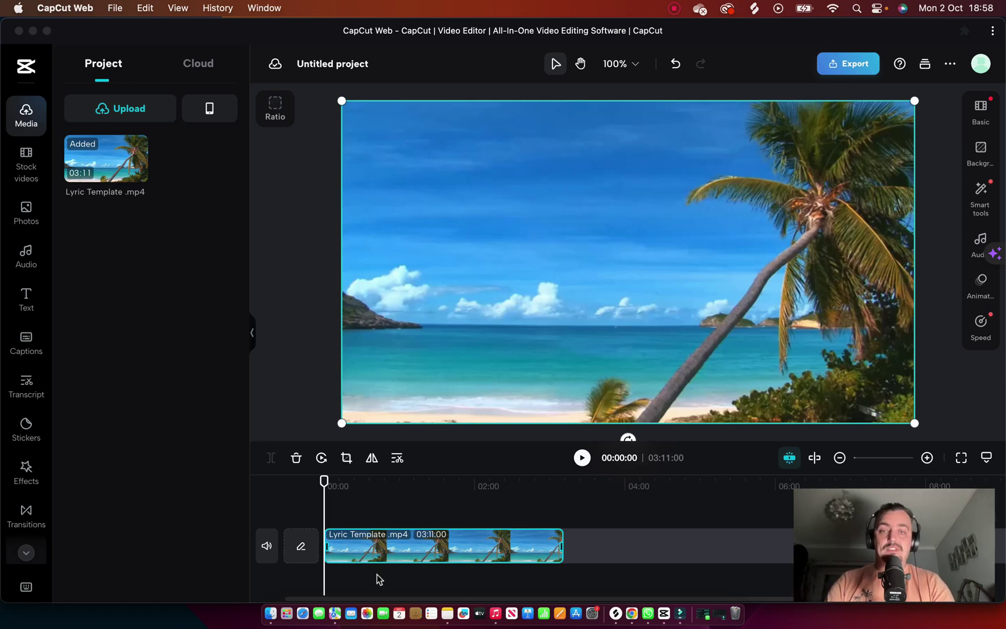
left_click(266, 547)
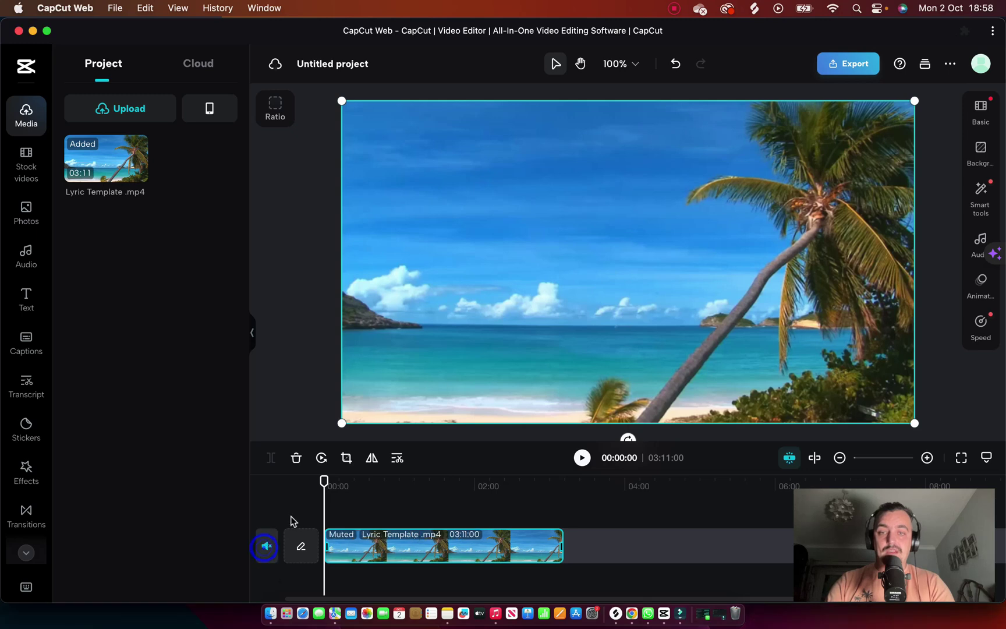
key("space")
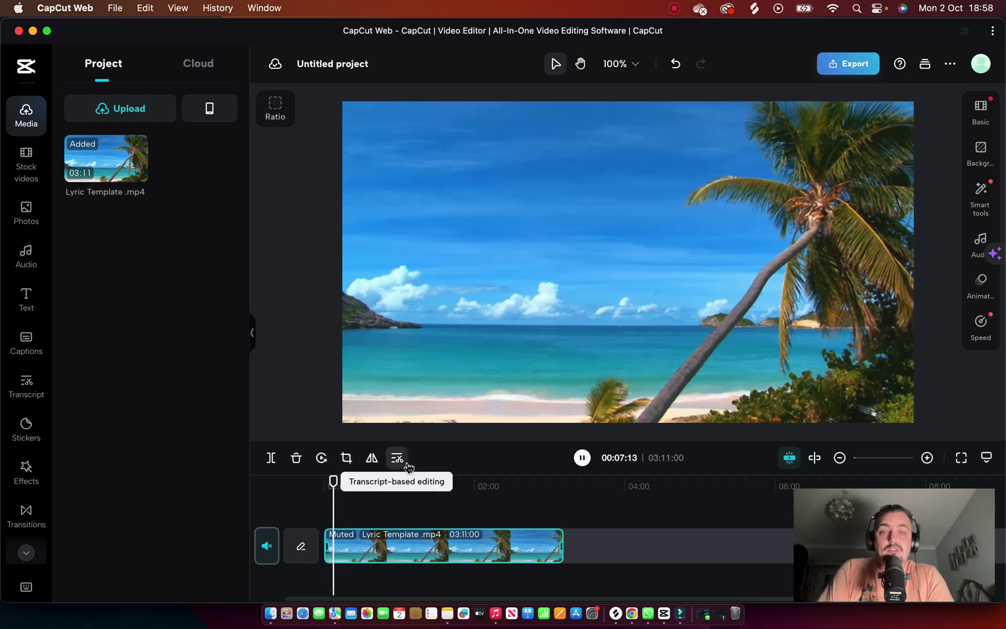
left_click(263, 548)
key("space")
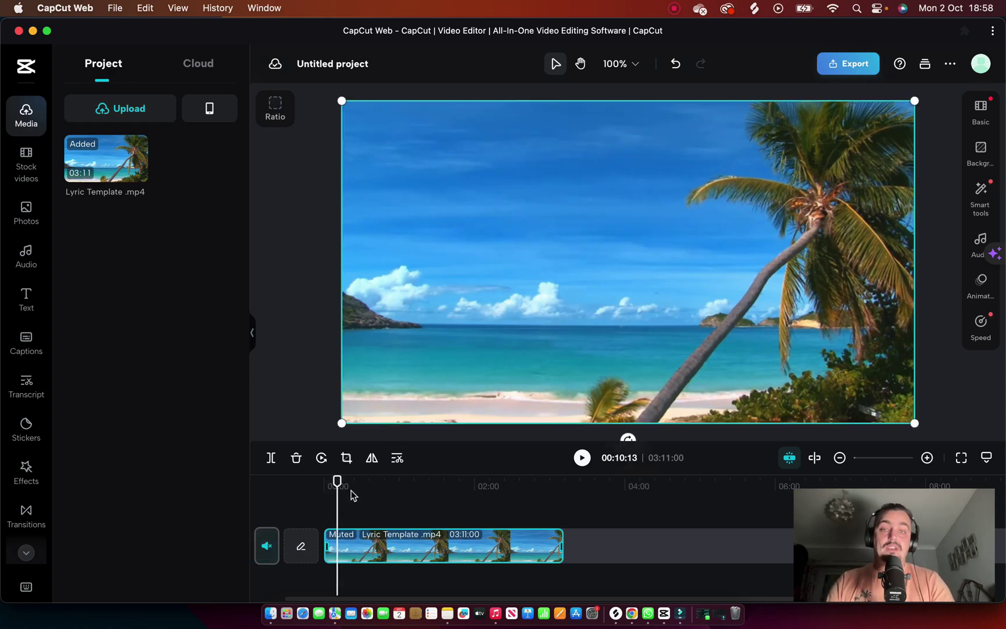
left_click_drag(337, 480, 308, 480)
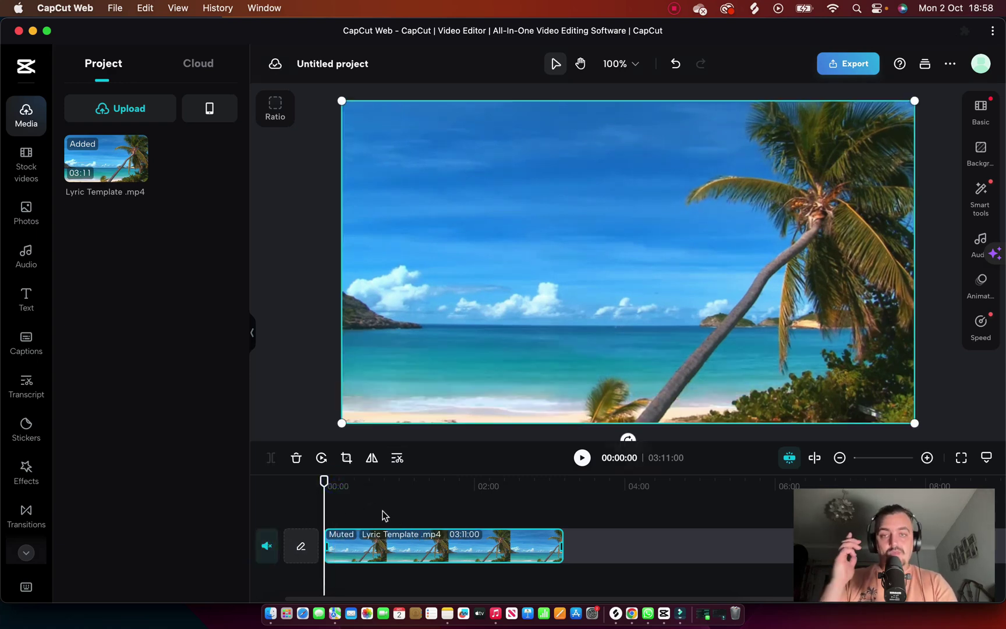
left_click(367, 487)
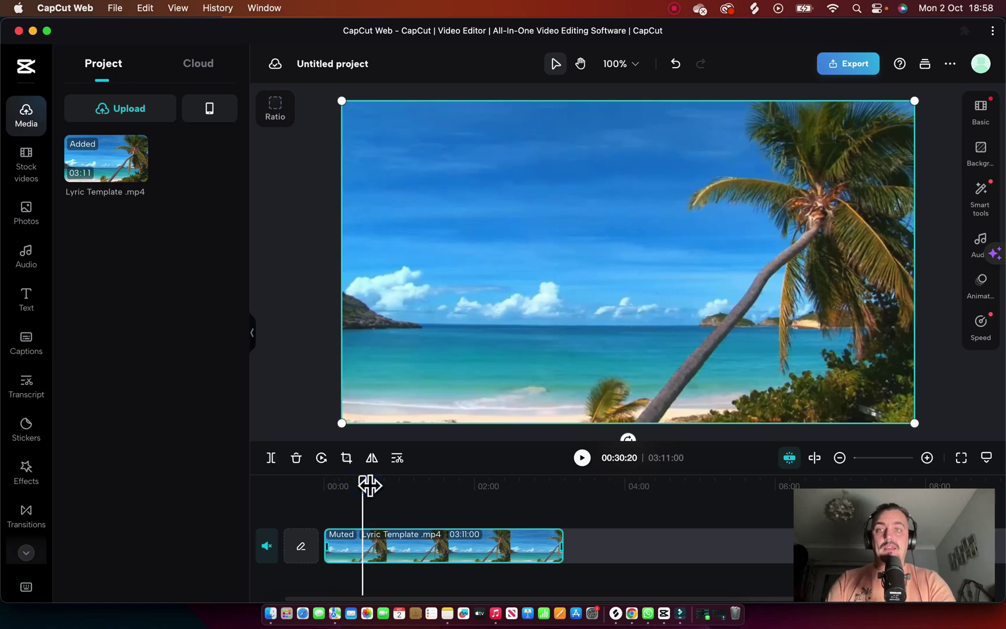
key("space")
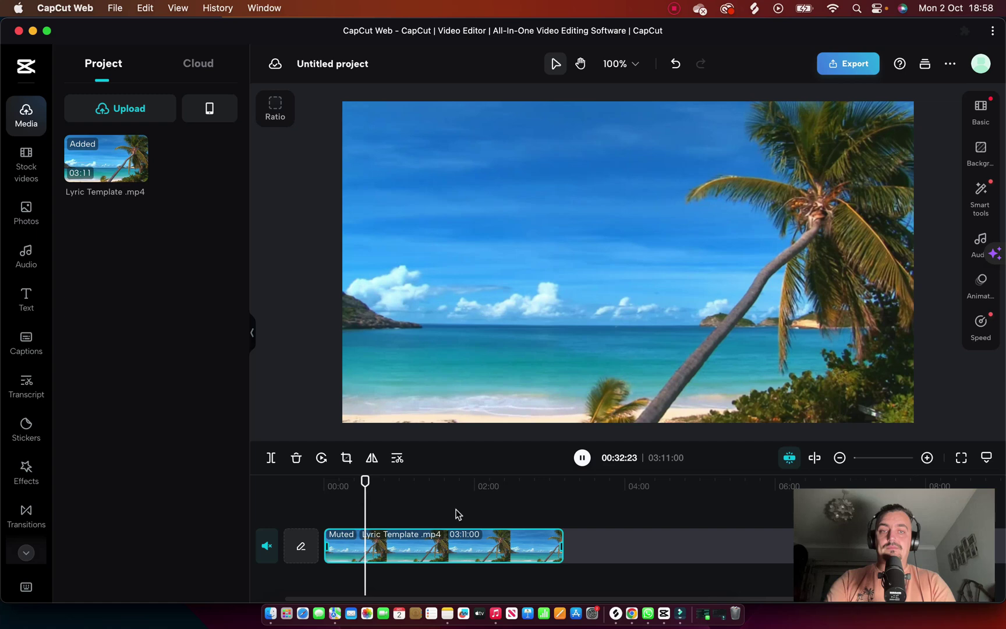
left_click(267, 546)
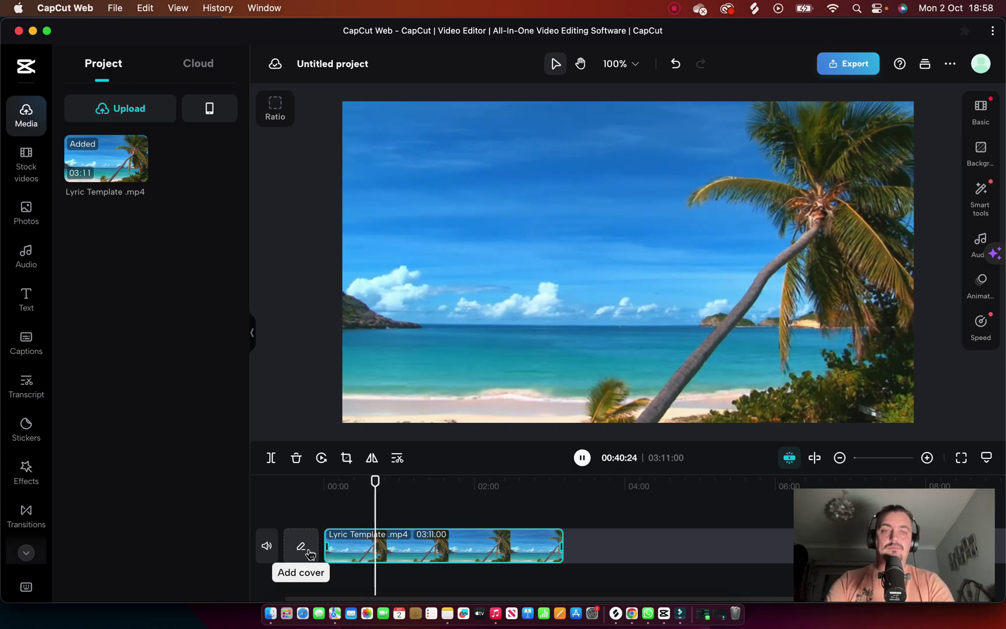
key("space")
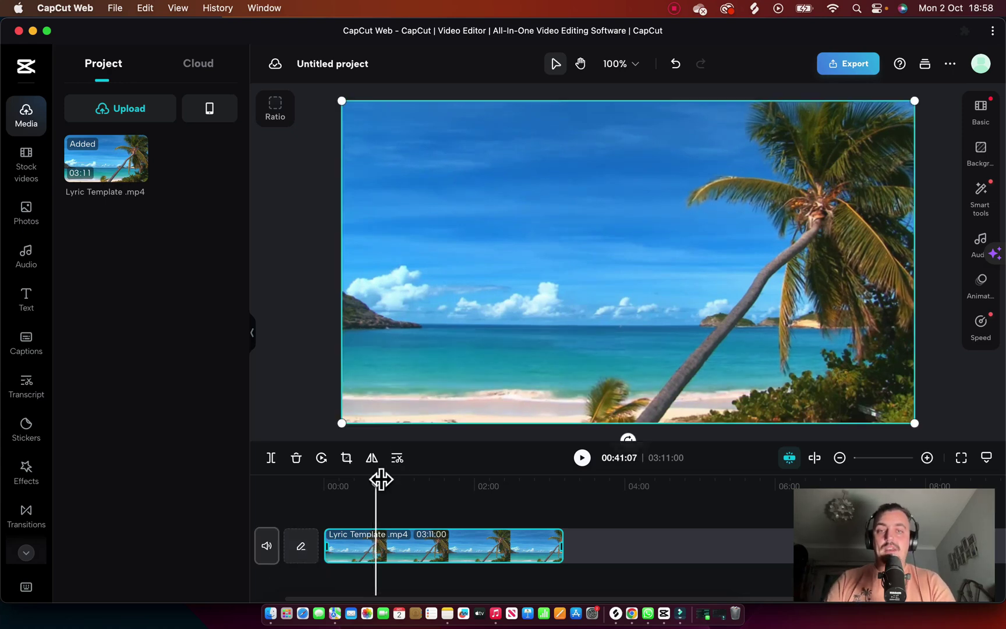
left_click_drag(376, 479, 272, 484)
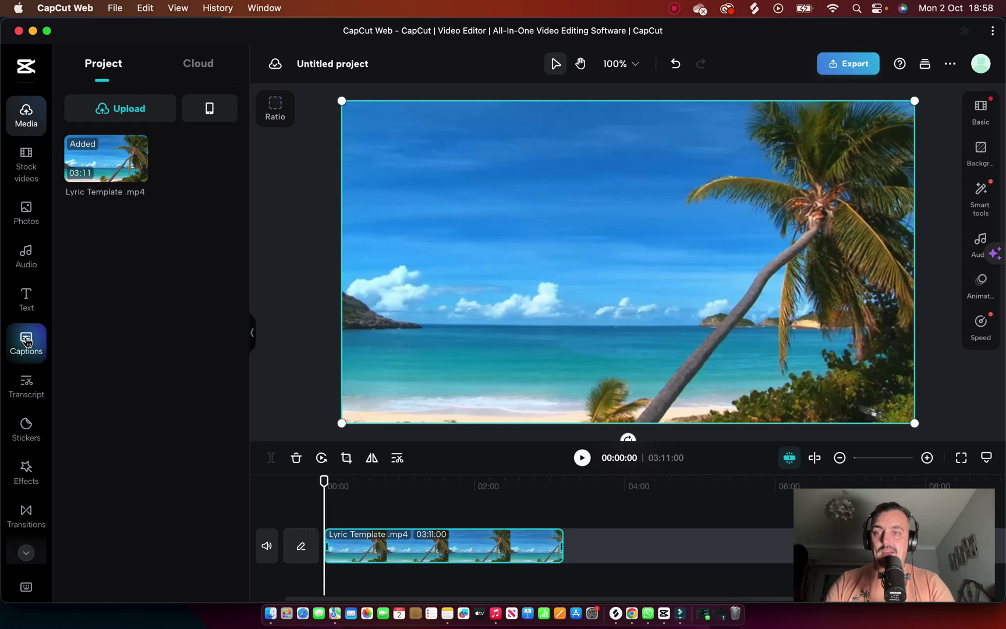
Choose Auto lyrics under Captions and keep English (US) as the song language
left_click(26, 341)
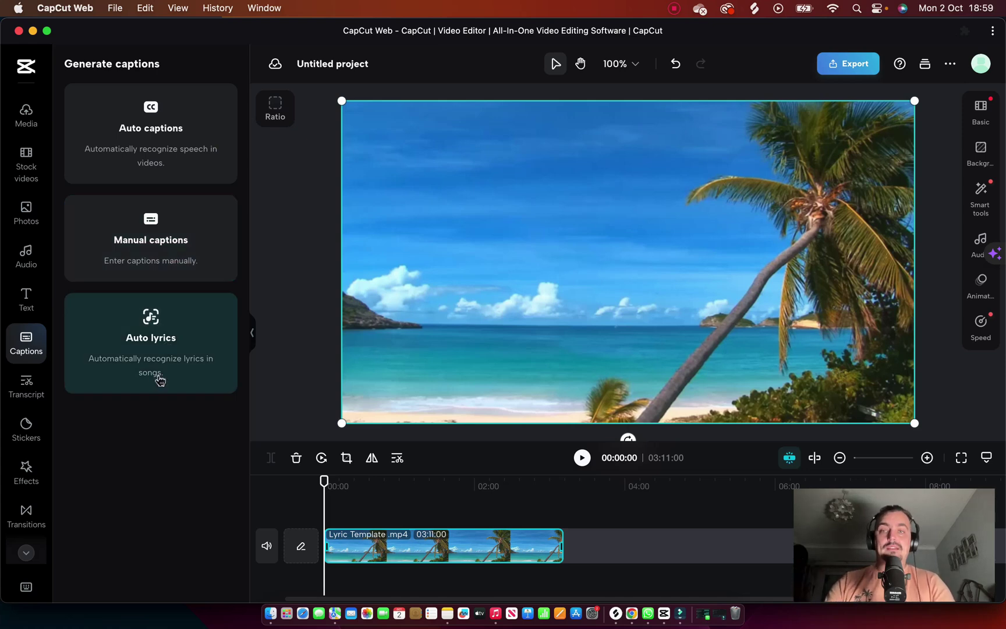
left_click(151, 345)
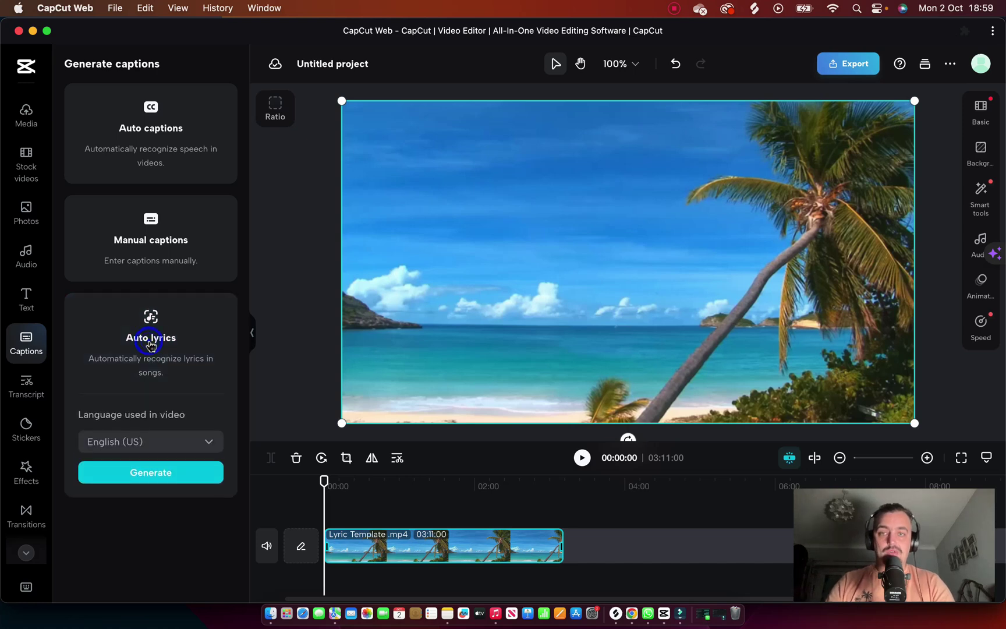
left_click(153, 441)
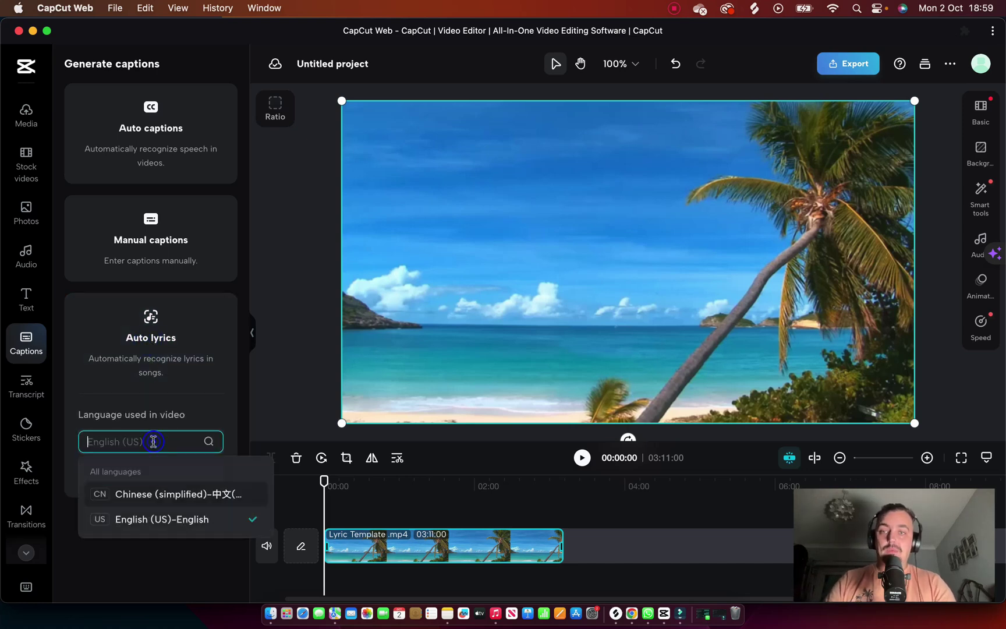
left_click(164, 554)
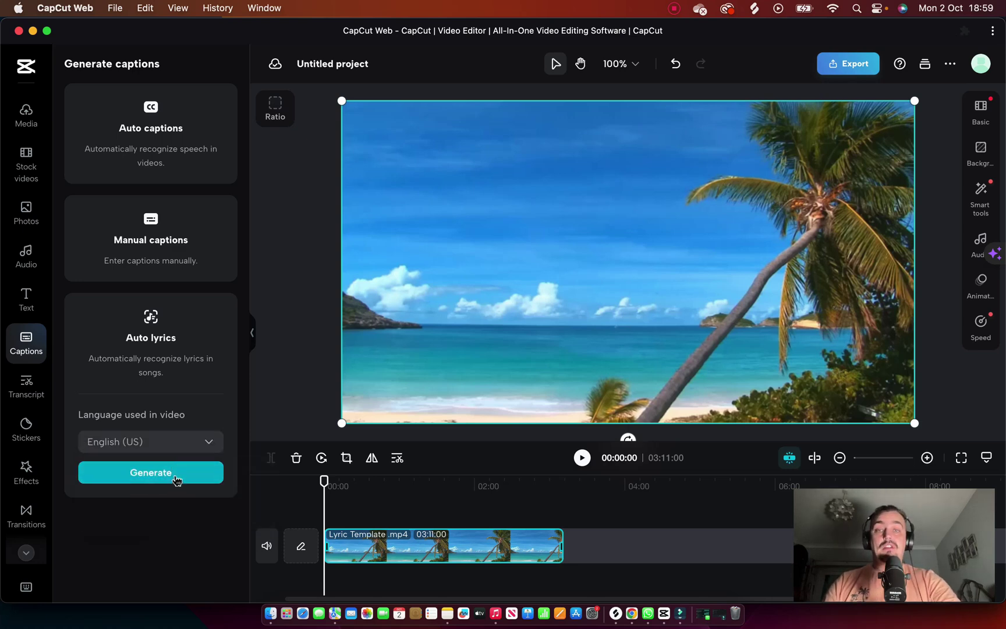
Generate the lyric captions, delete the unwanted first line, and play back to check them
left_click(176, 476)
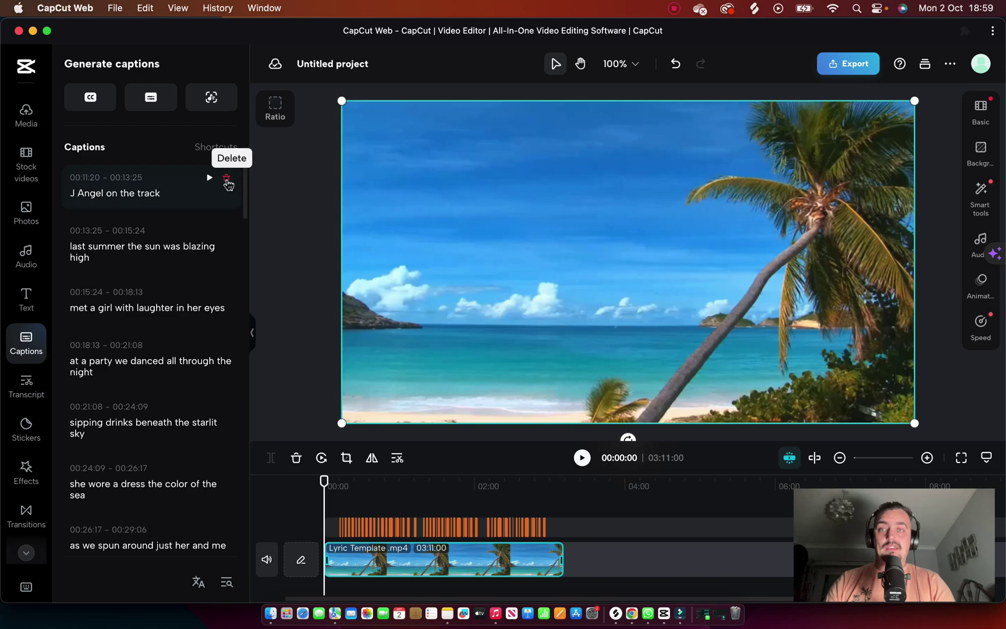
left_click(227, 179)
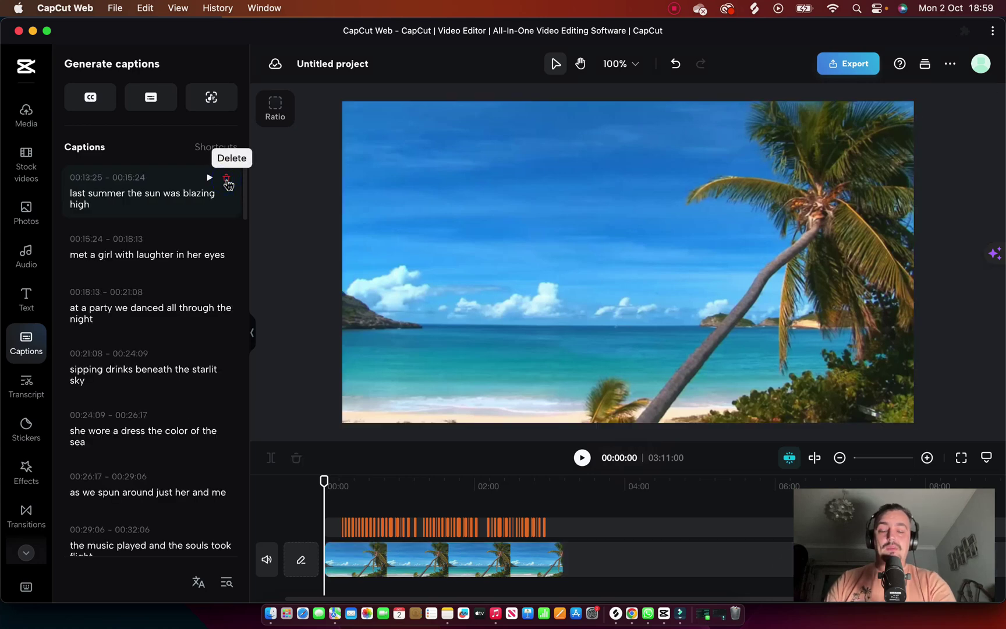
mouse_move(324, 482)
left_mouse_down()
mouse_move(346, 485)
mouse_move(337, 486)
left_mouse_up()
key("space")
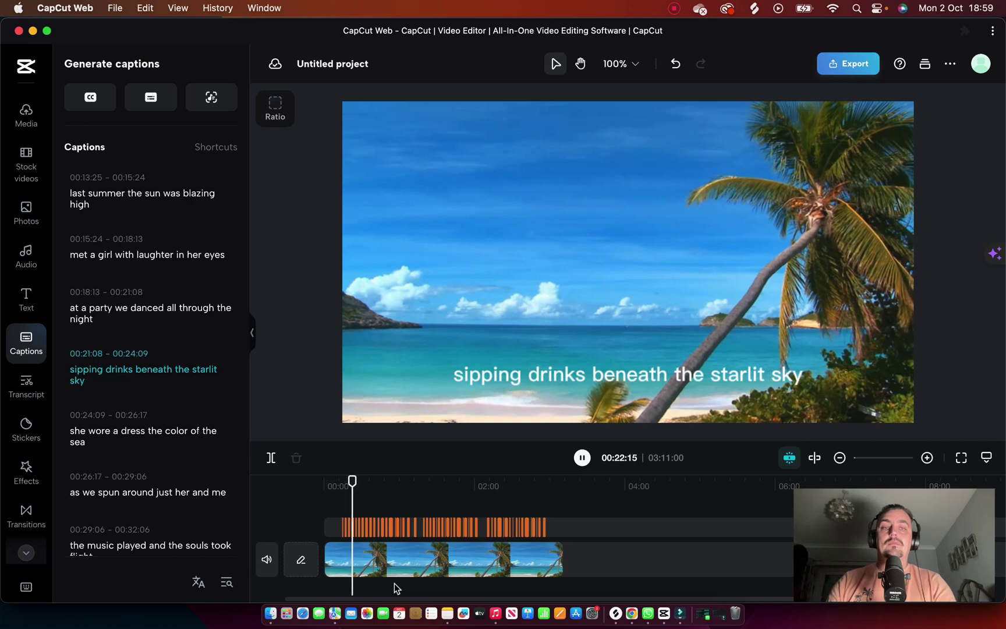
key("space")
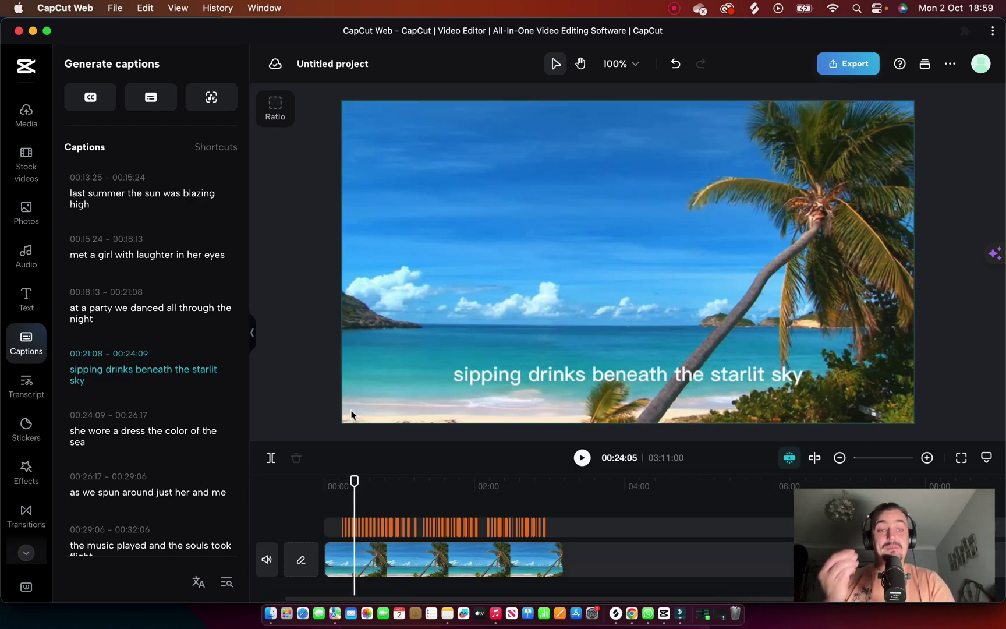
Drag the 'last summer the sun was blazing high' caption up to mid-frame and open its settings
left_click(153, 202)
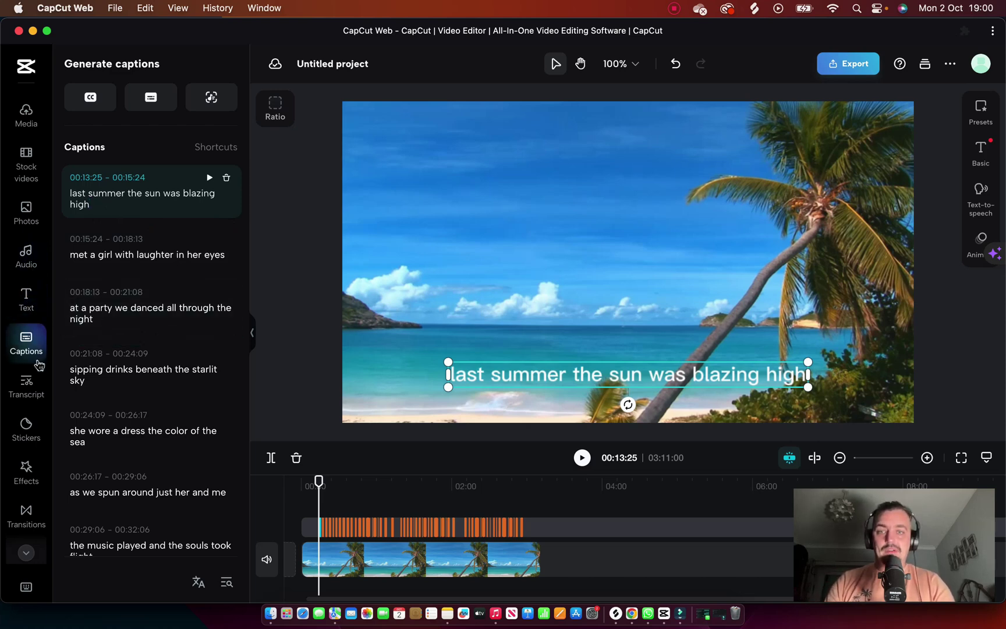
scroll(336, 541, "up", 10)
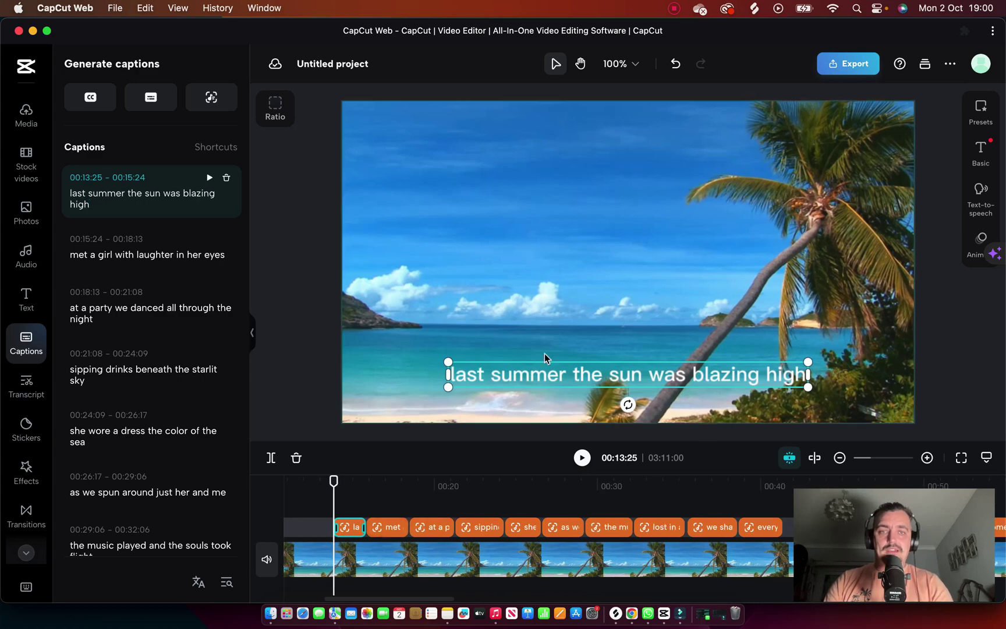
left_click_drag(600, 377, 600, 267)
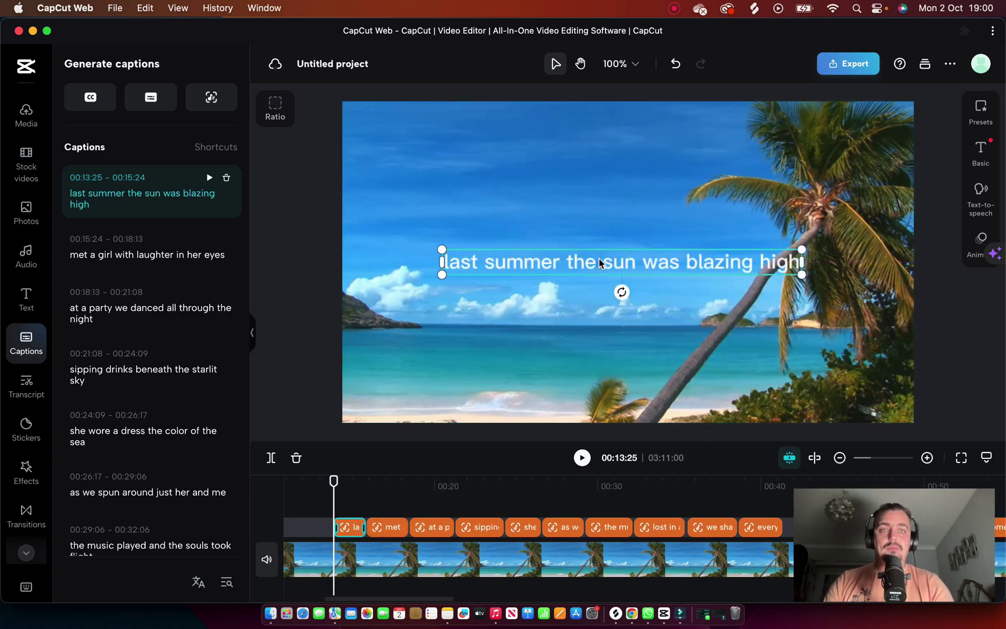
left_click(354, 531)
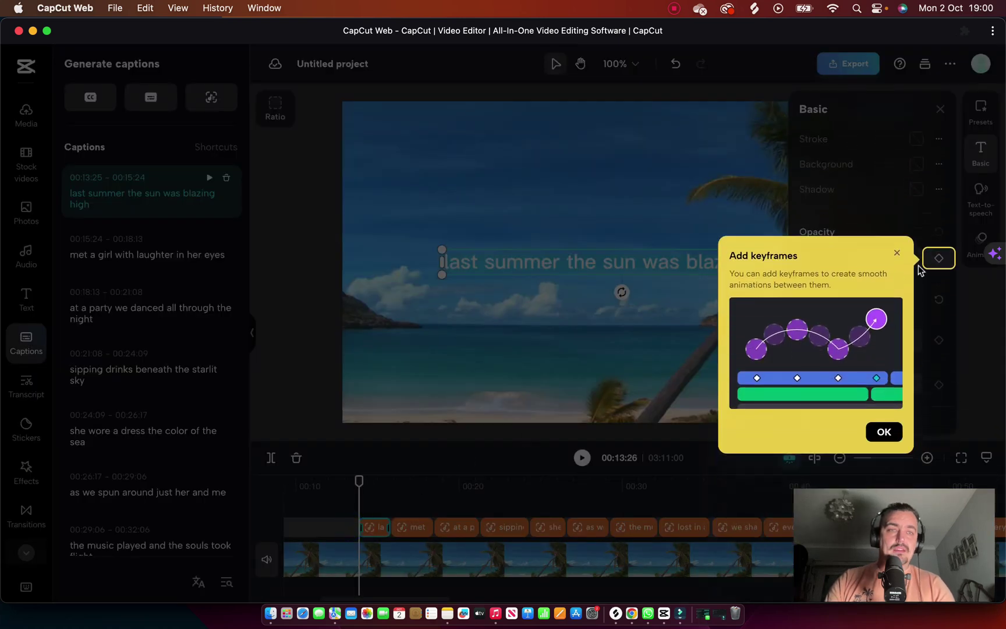
Dismiss the keyframes tip and show the caption's Basic text settings
left_click(884, 433)
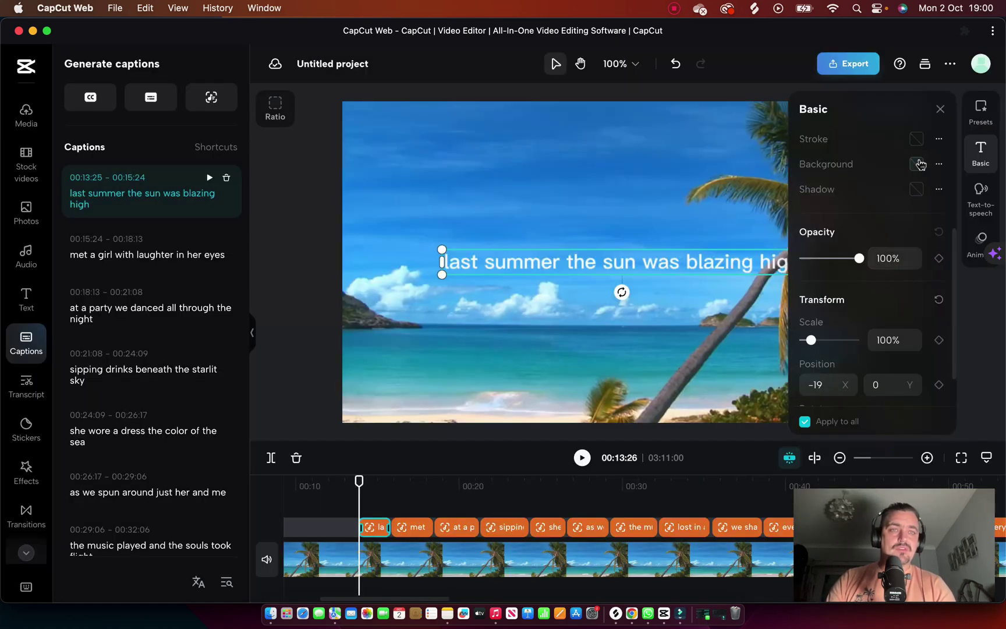
left_click(983, 153)
left_click(983, 153)
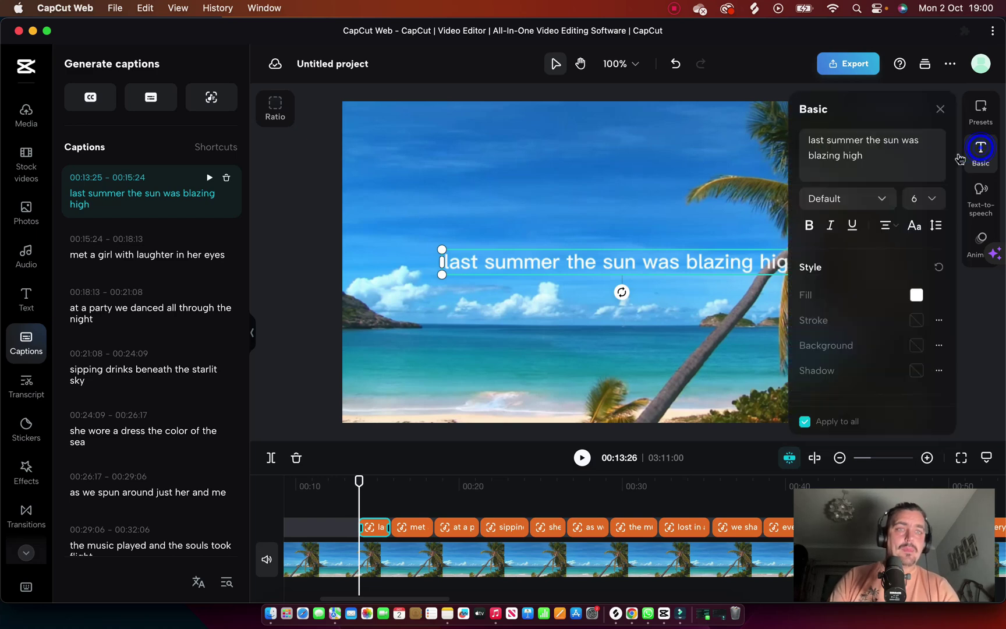
scroll(854, 325, "down", 2)
scroll(854, 325, "down", 5)
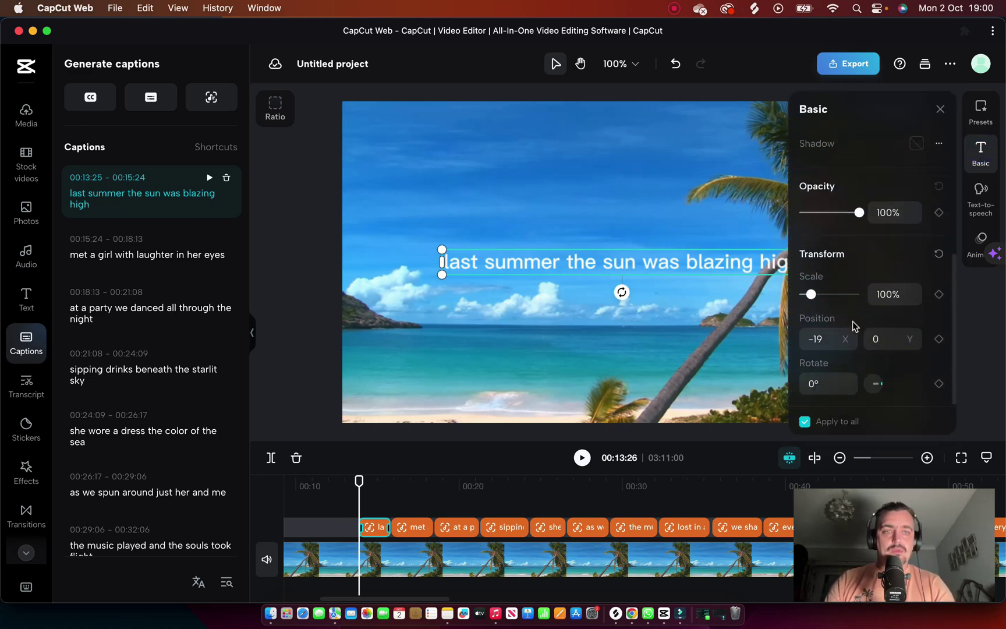
scroll(854, 325, "up", 6)
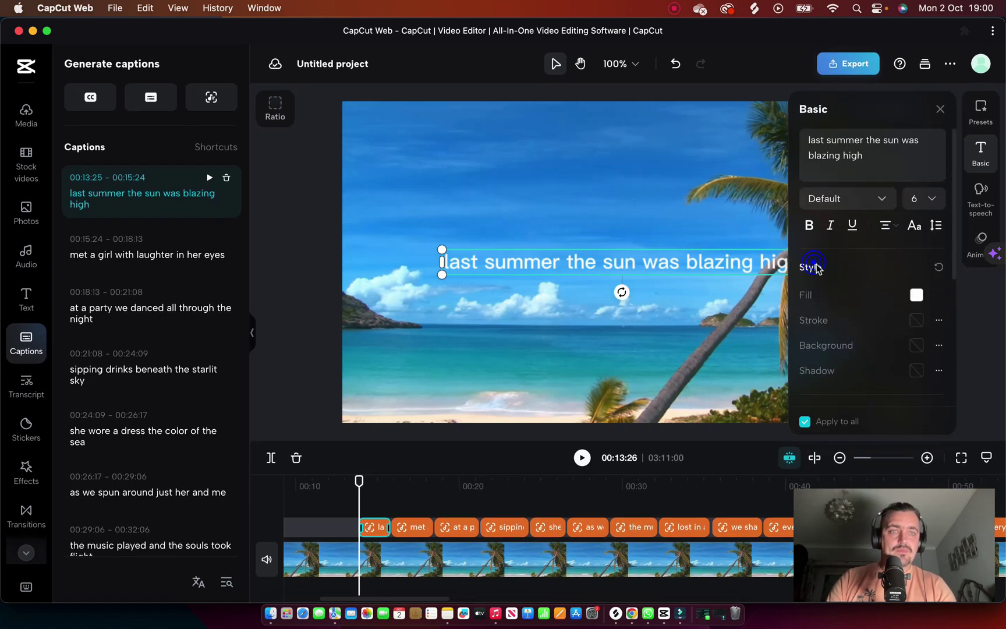
Set the caption font to Sunday Protest and make it bold
left_click(845, 203)
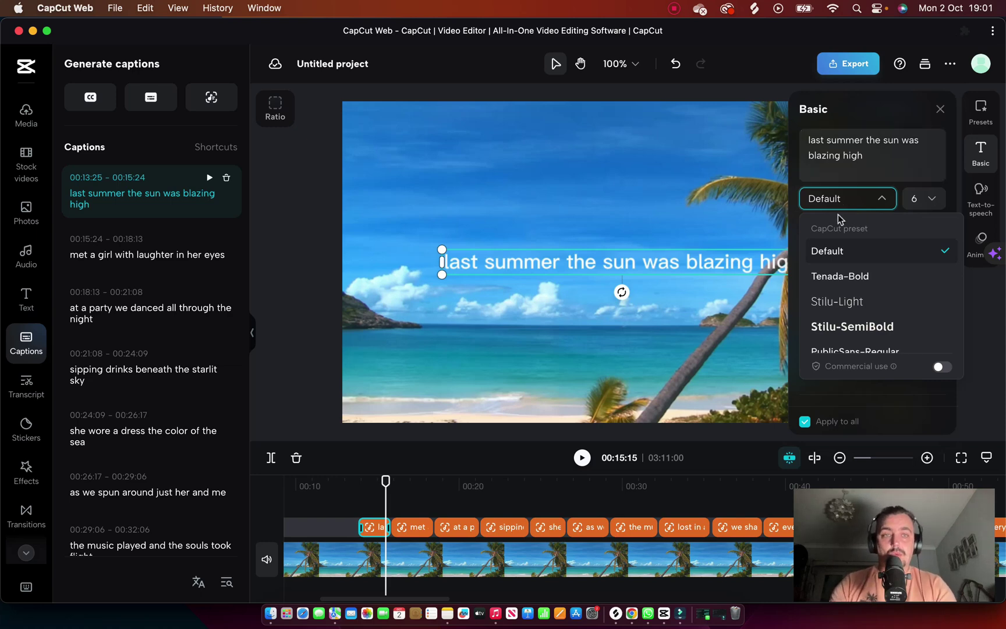
left_click(850, 200)
left_click(850, 199)
left_click(854, 331)
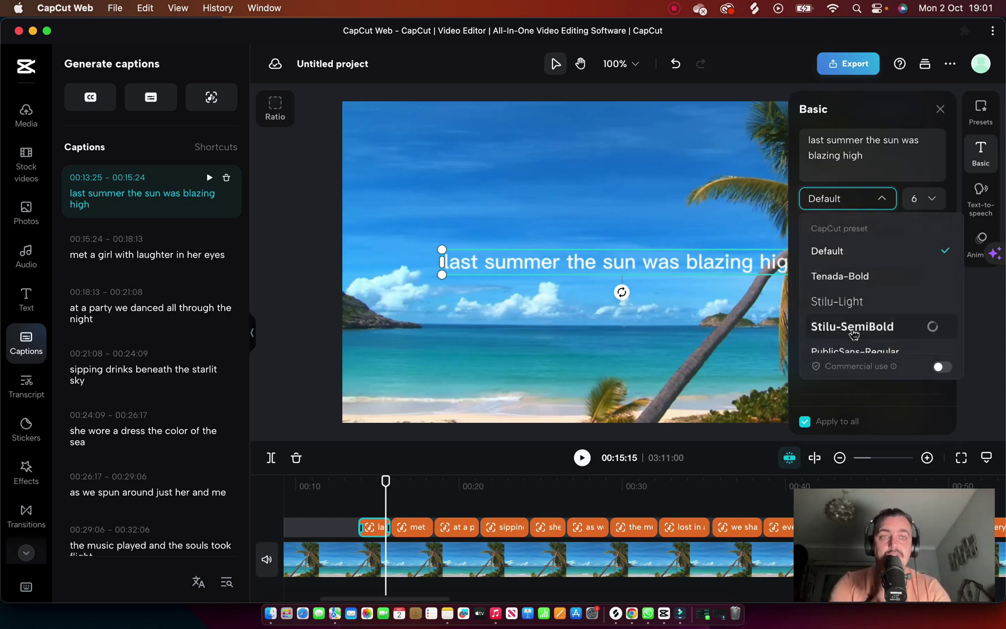
scroll(854, 334, "down", 5)
left_click(851, 249)
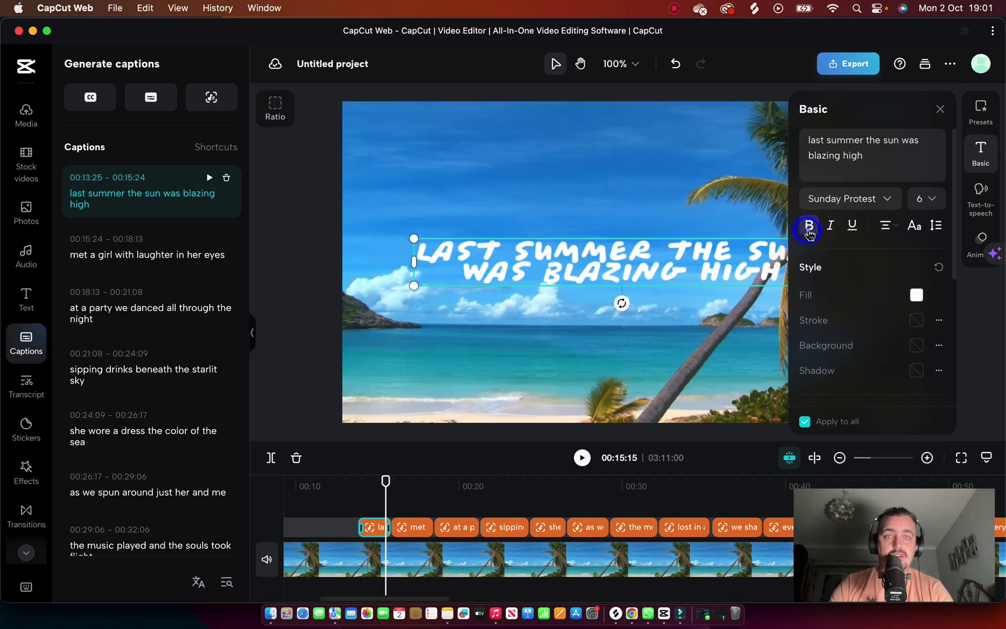
left_click(809, 227)
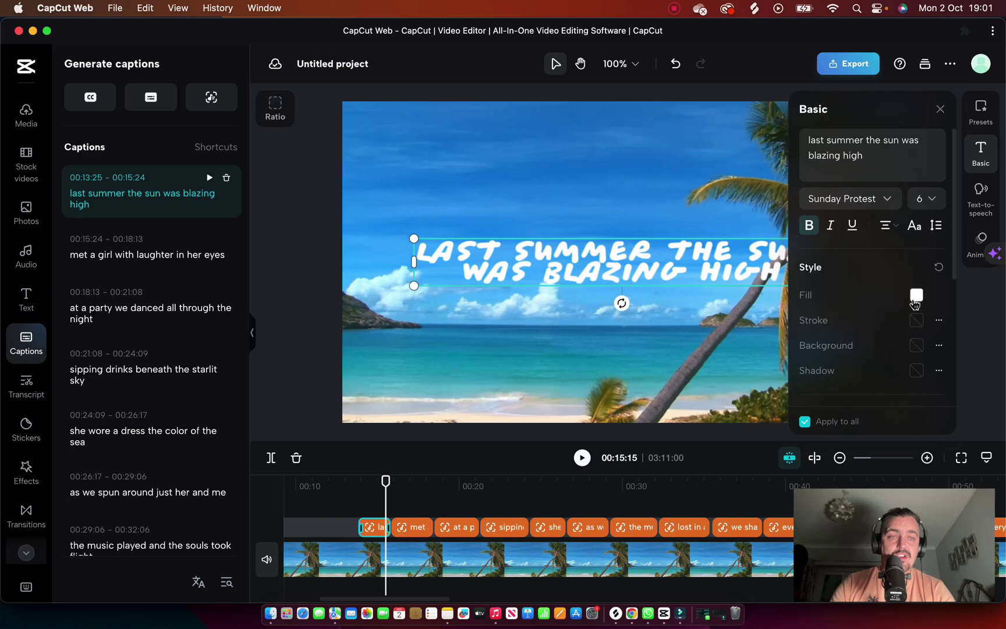
Review the stroke colour and size options and the text presets, then return to Basic
left_click(908, 322)
left_click(938, 322)
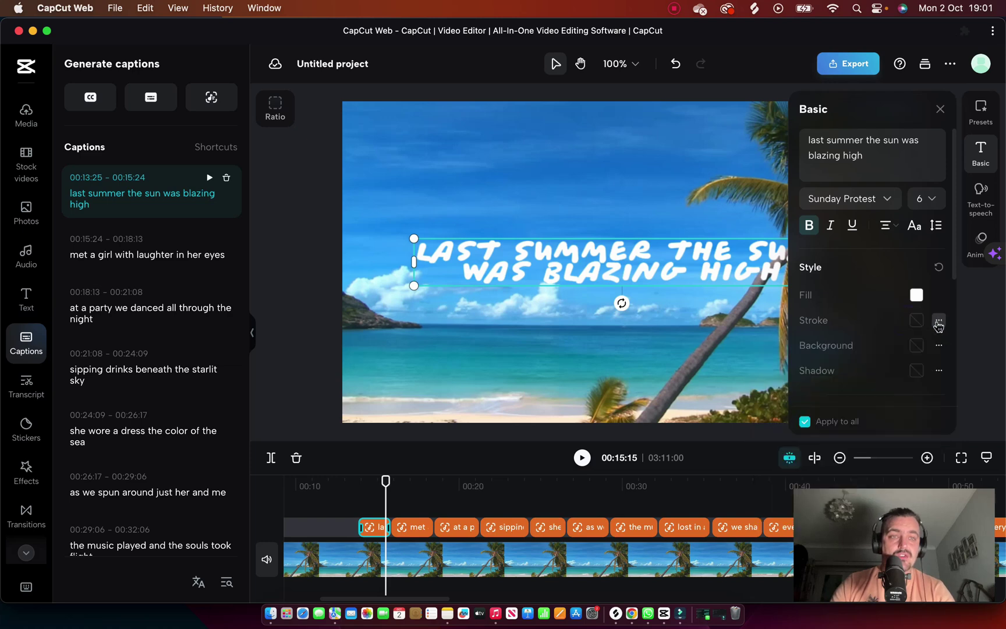
left_click(938, 323)
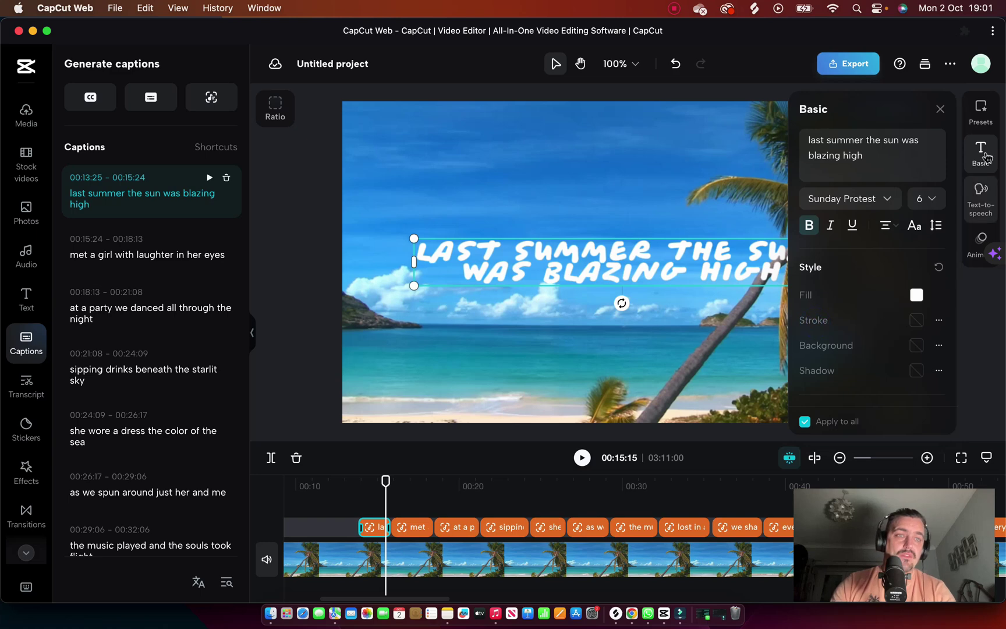
left_click(981, 109)
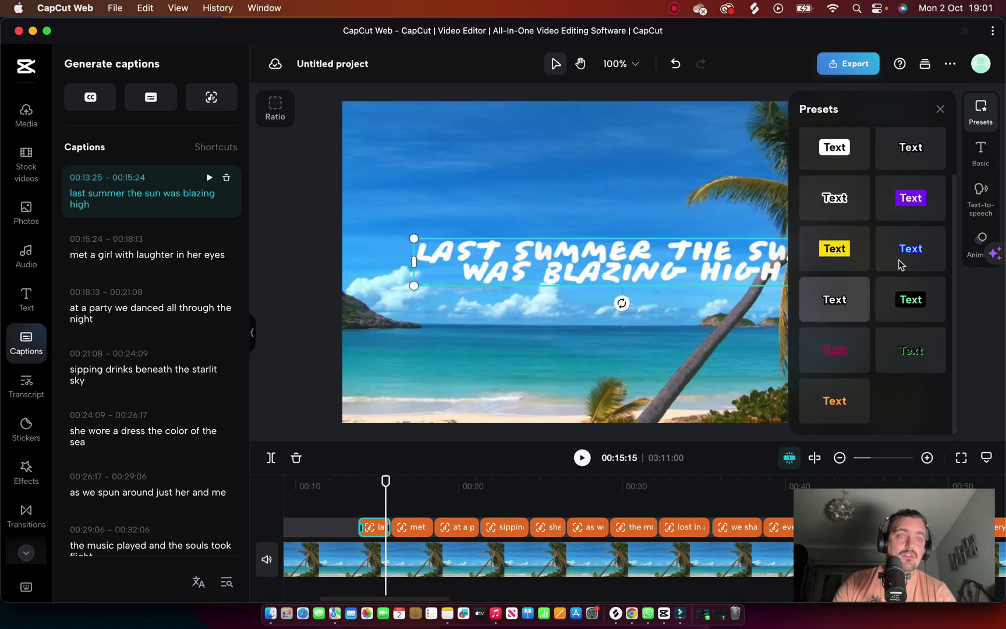
left_click(981, 151)
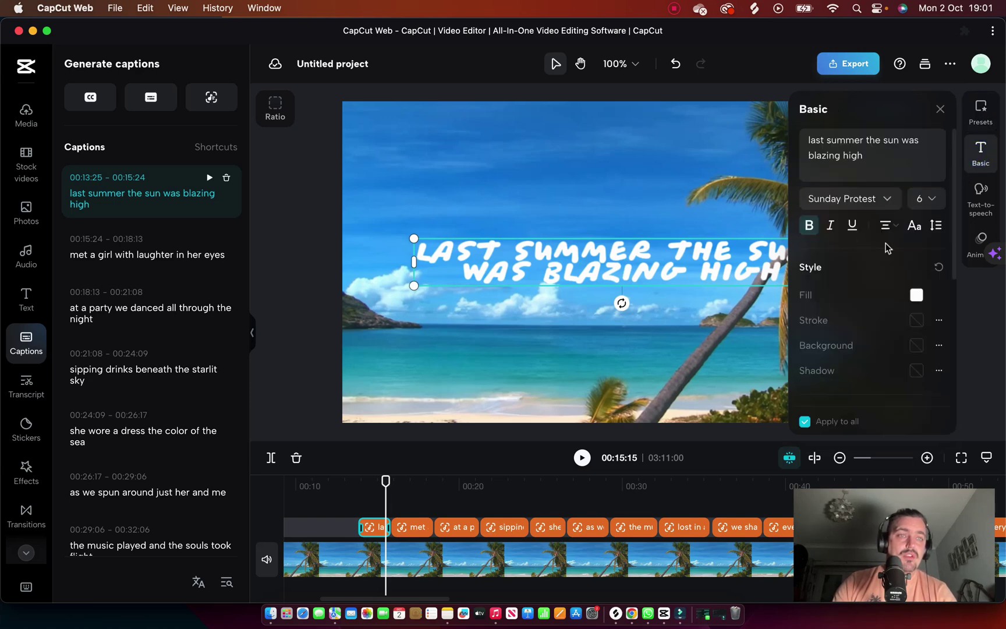
Give the first caption a 0.5 s Dissolve entrance animation
left_click(982, 241)
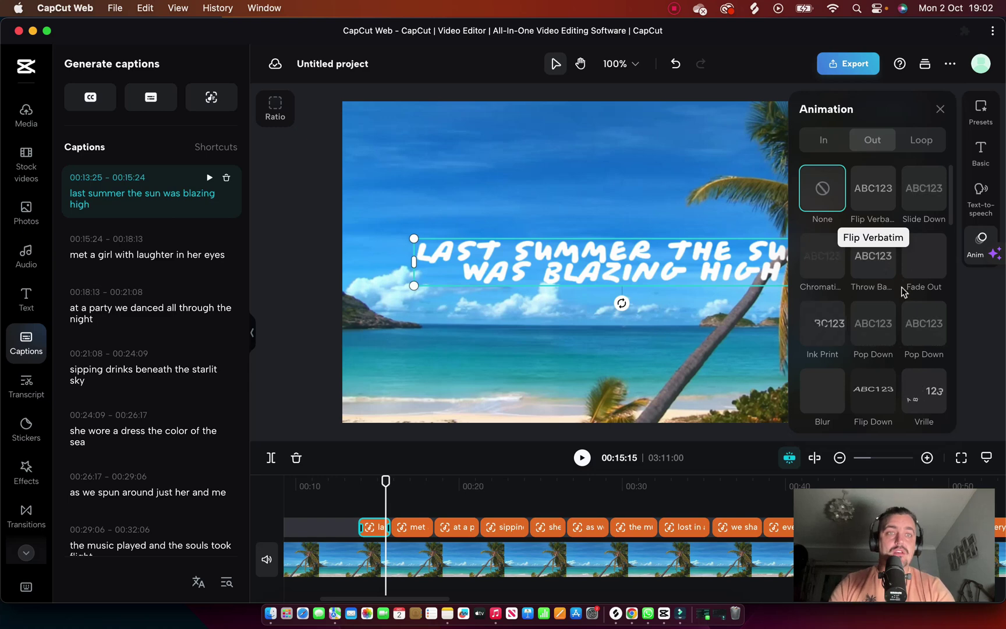
left_click(828, 140)
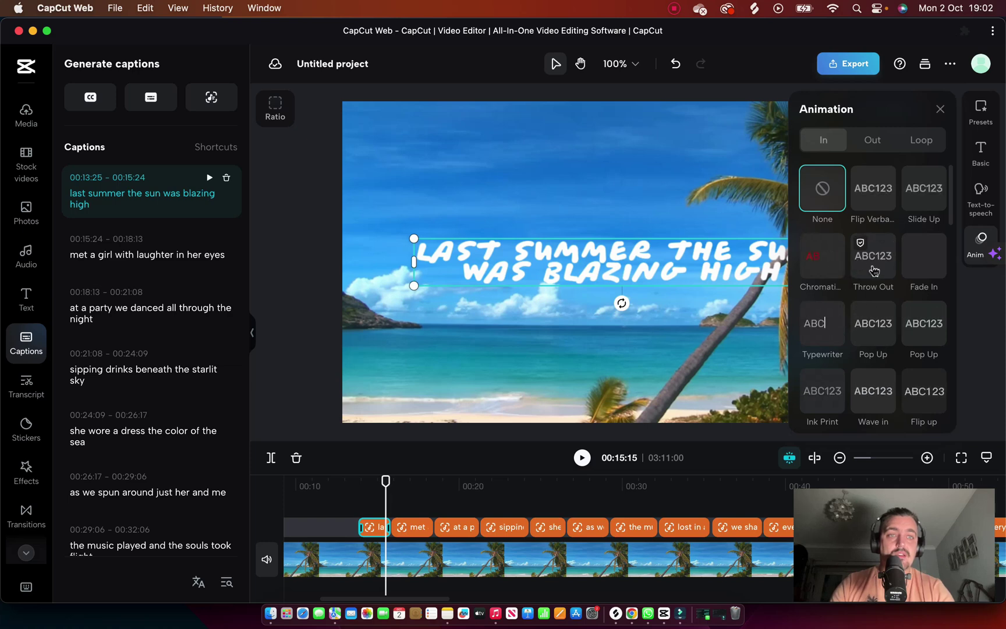
scroll(872, 386, "down", 5)
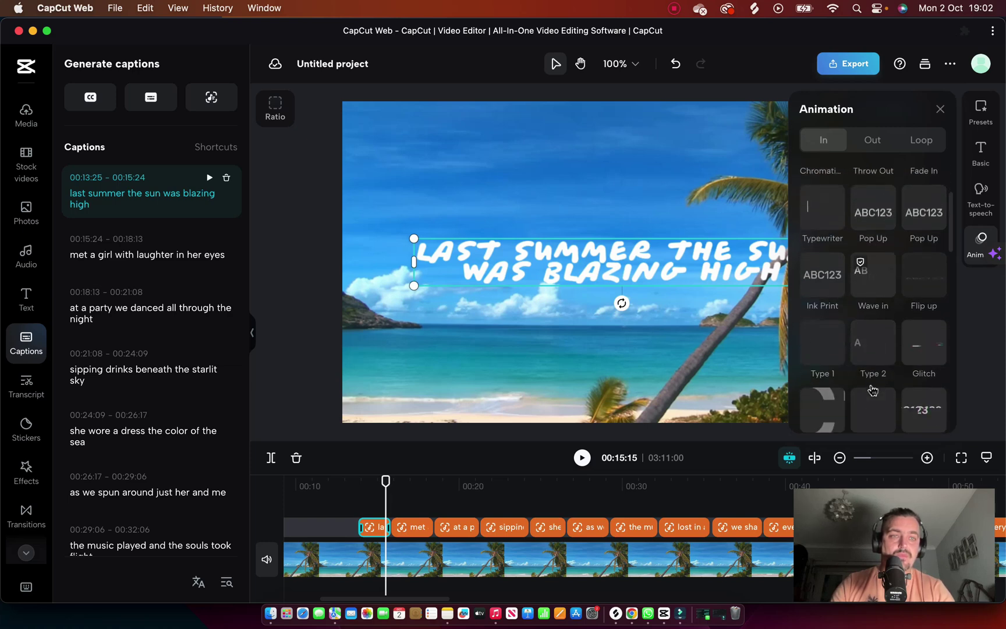
scroll(872, 391, "down", 6)
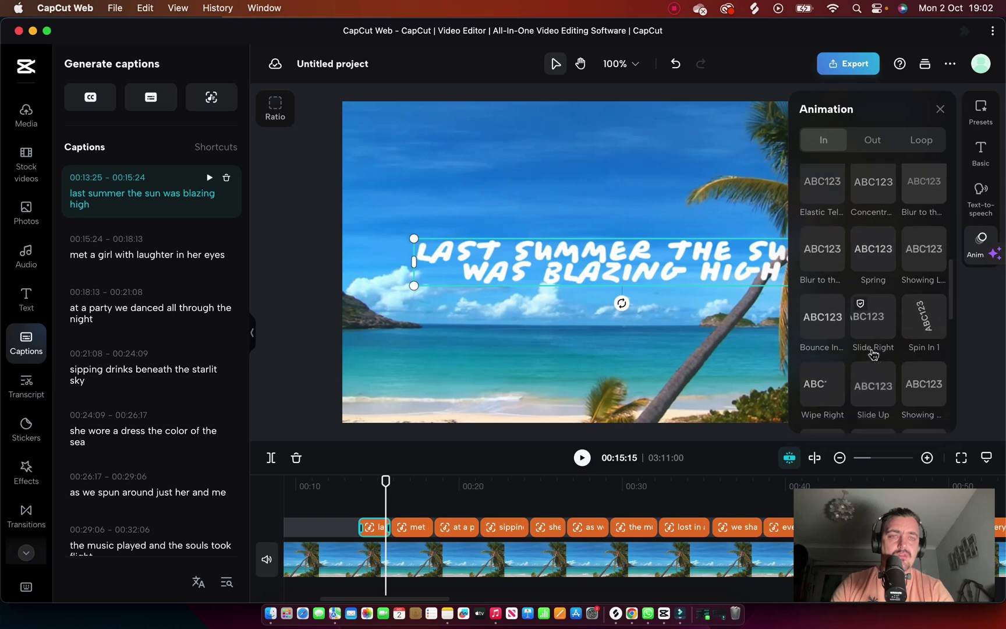
scroll(873, 354, "down", 4)
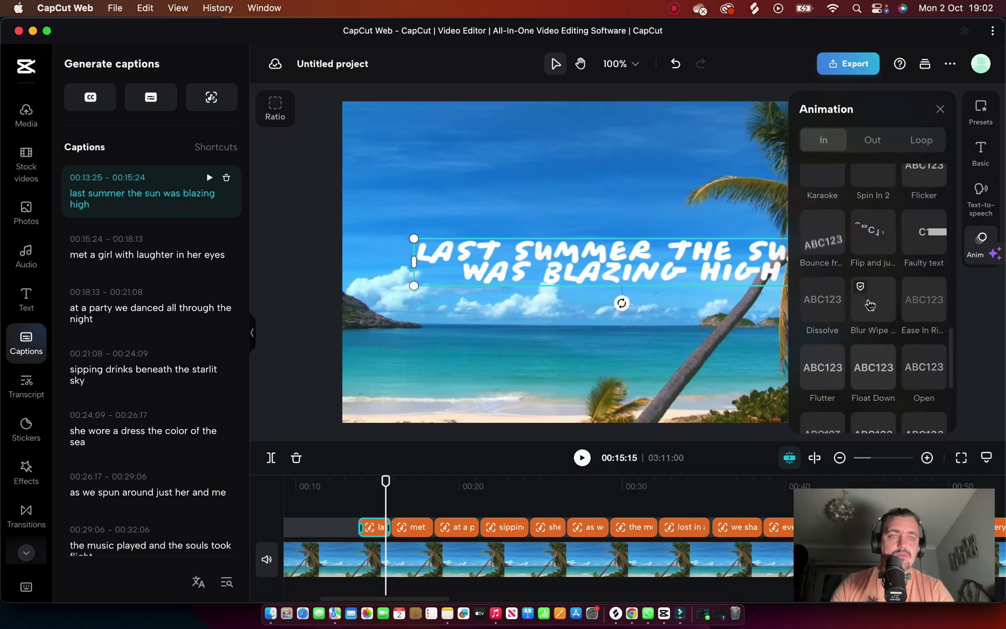
scroll(871, 306, "down", 4)
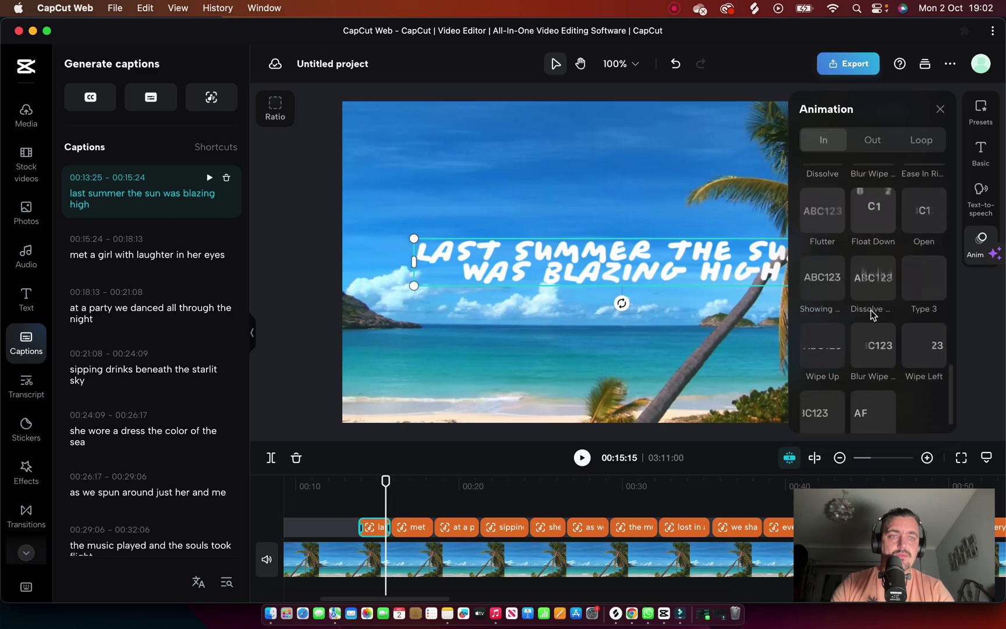
scroll(871, 315, "down", 1)
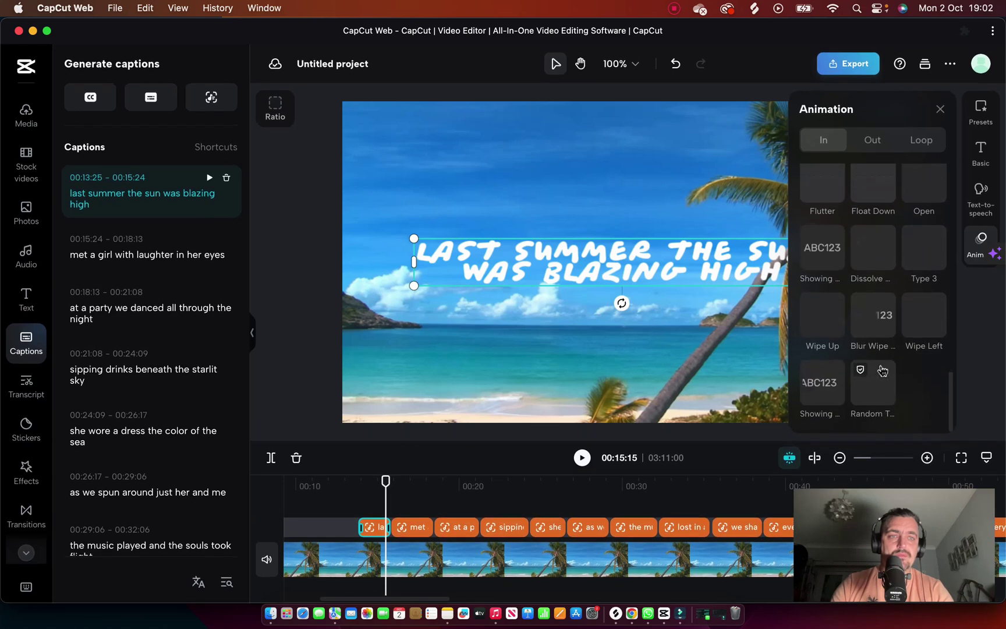
scroll(876, 385, "up", 3)
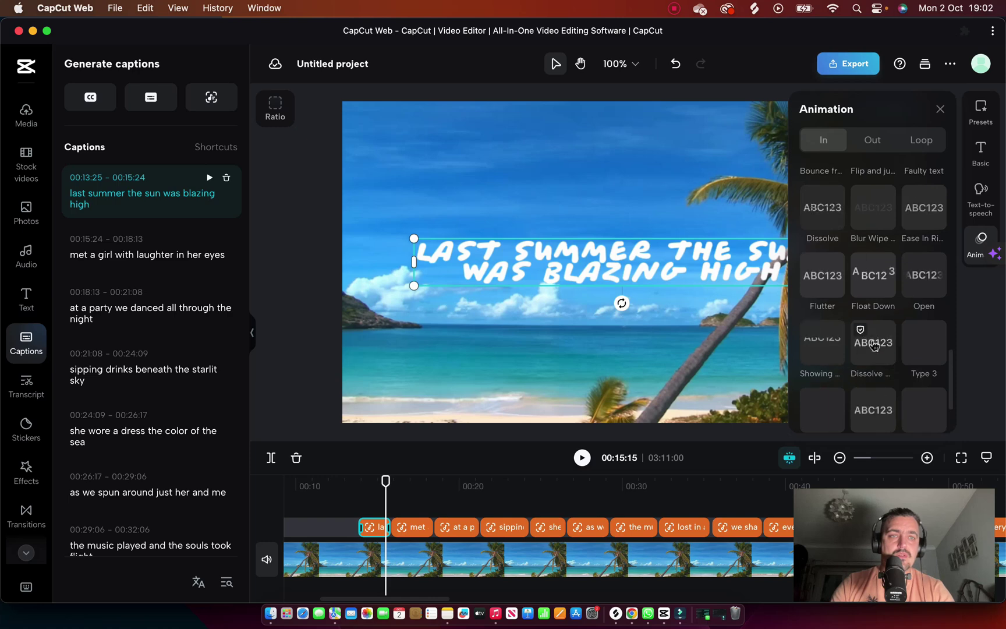
left_click(873, 345)
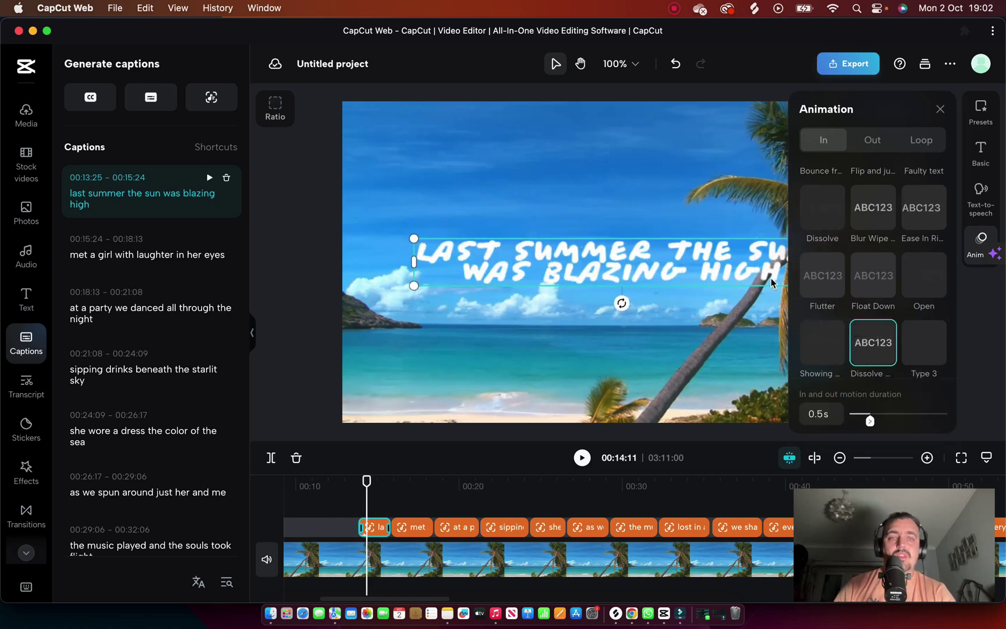
Preview the animation, confirm no Out or Loop animation, and close the Animation panel
left_click(870, 420)
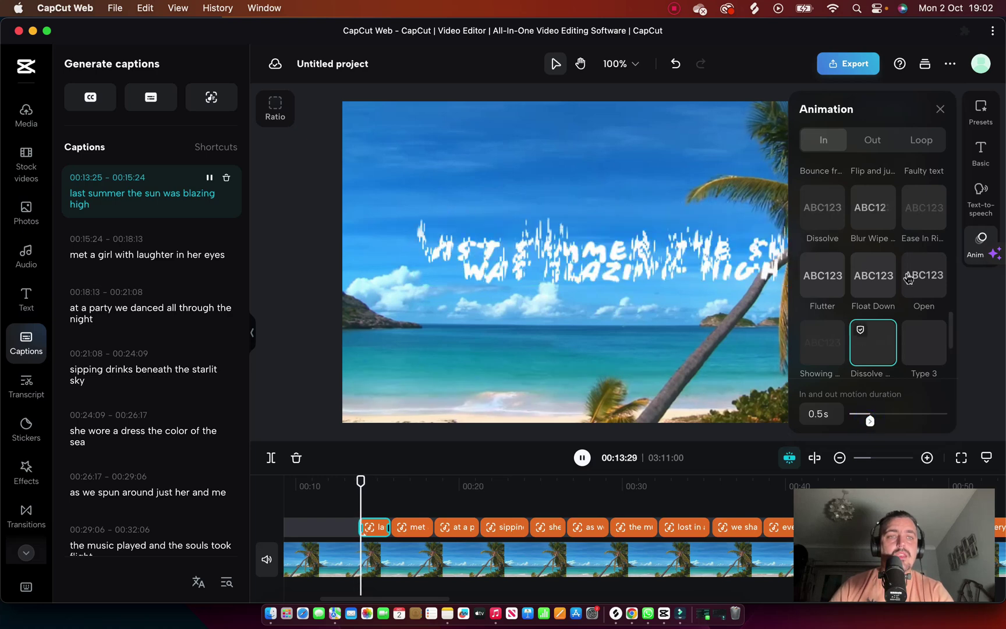
left_click(873, 140)
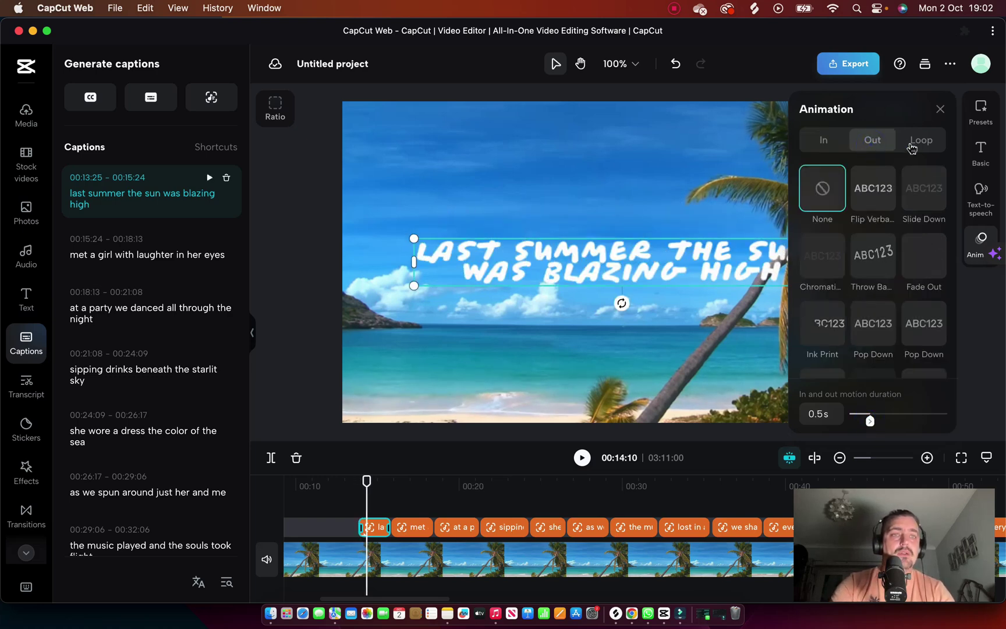
left_click(922, 140)
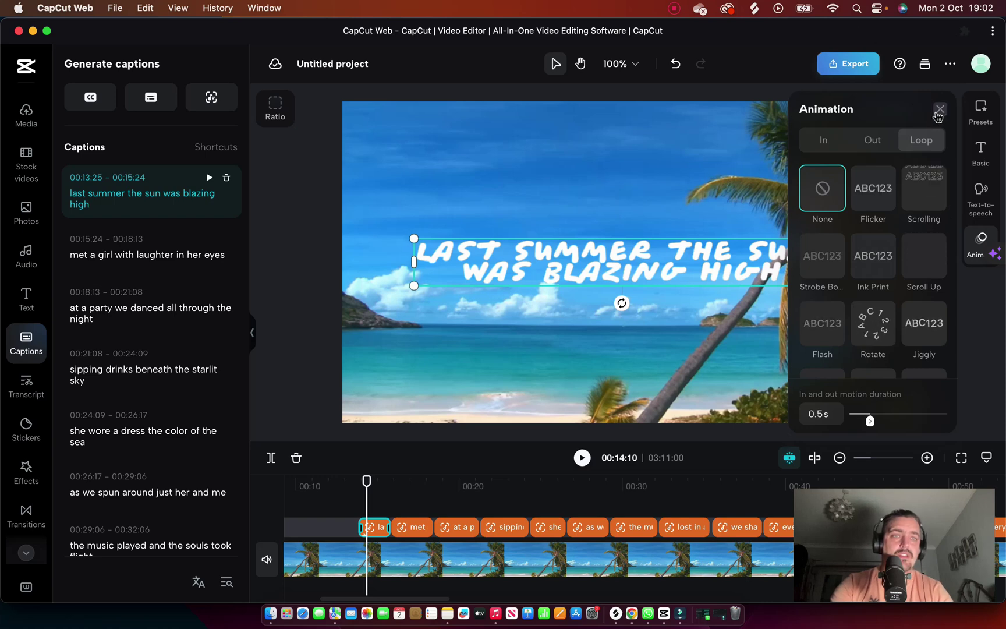
left_click(939, 109)
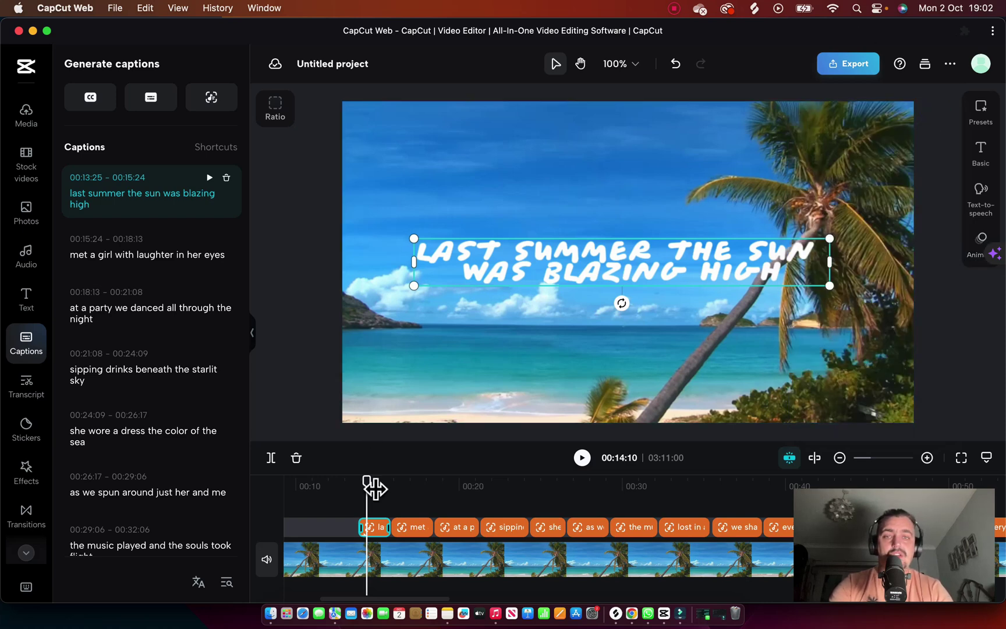
key("space")
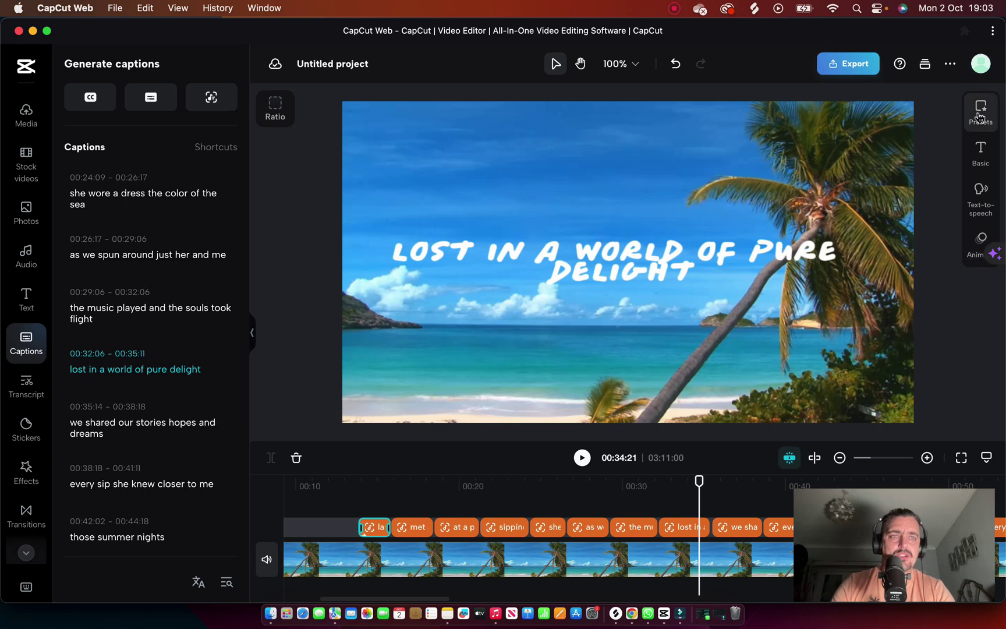
Select the sipping drinks caption, move the playhead back to 00:14:13, and open Effects
left_click(500, 527)
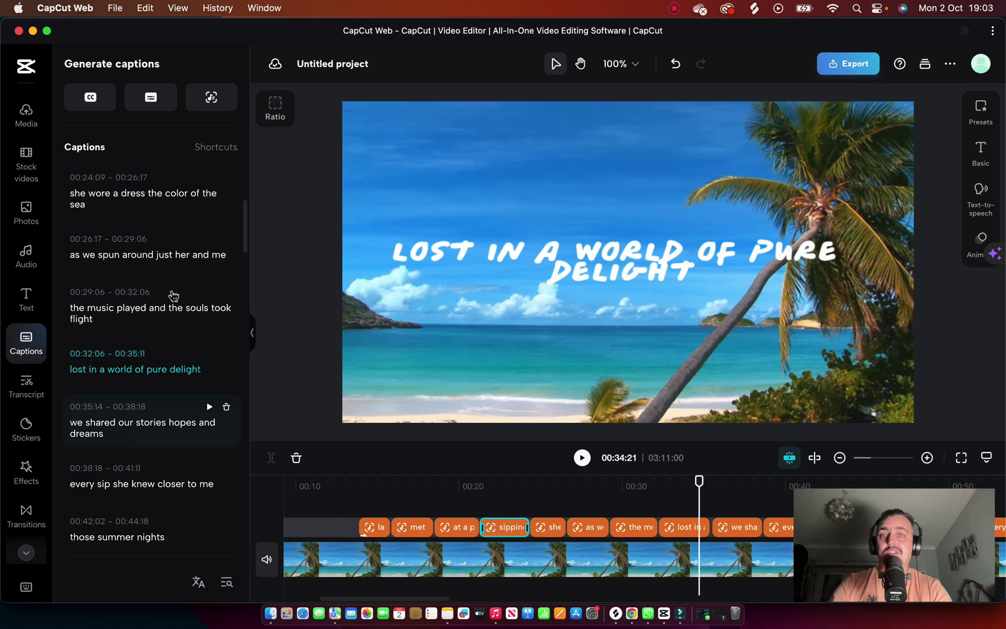
mouse_move(201, 278)
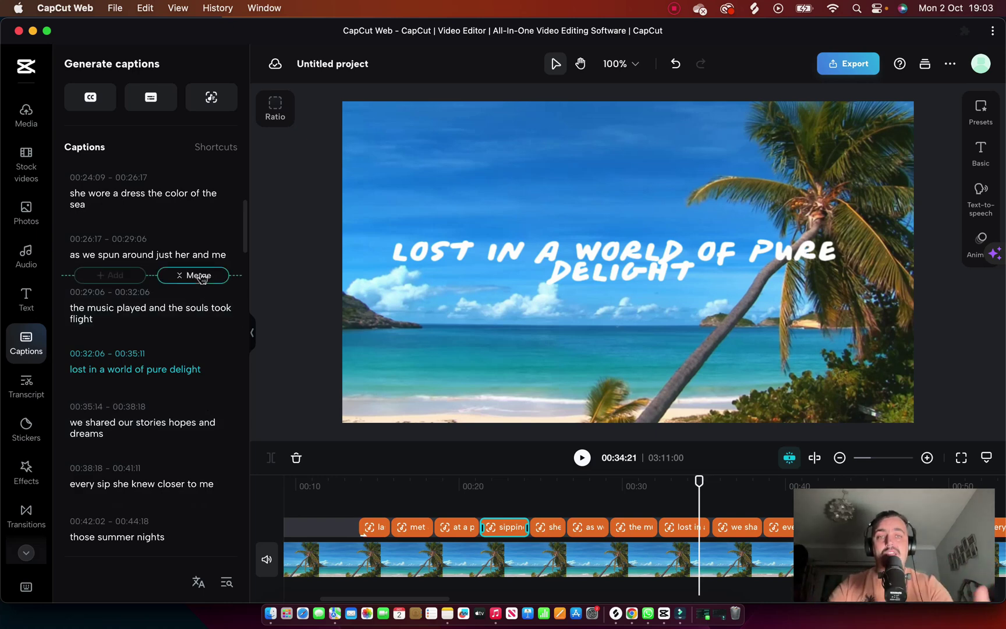
left_click(352, 480)
left_click_drag(359, 484, 371, 484)
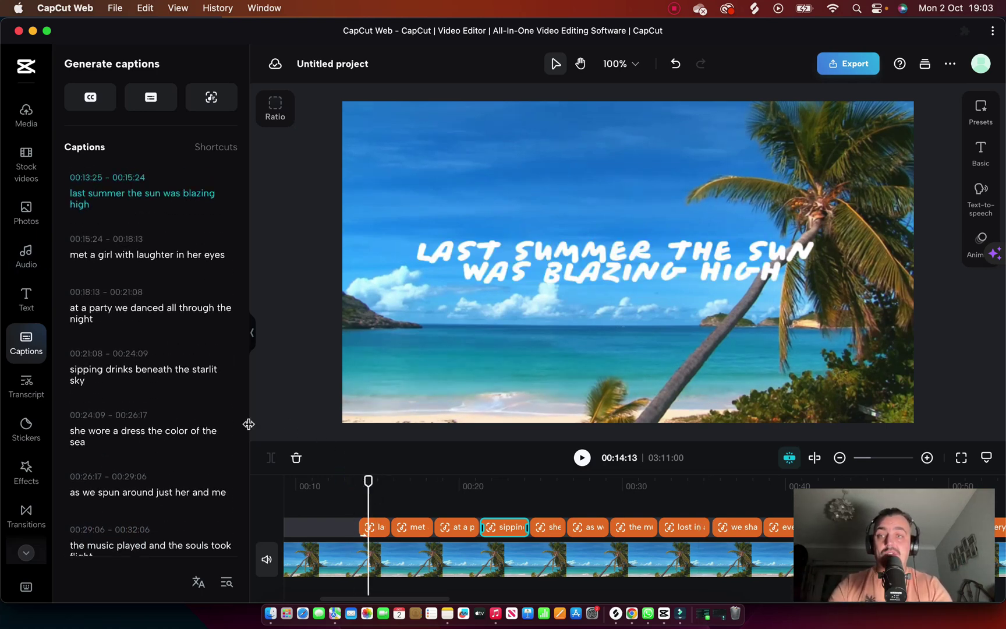
left_click(25, 470)
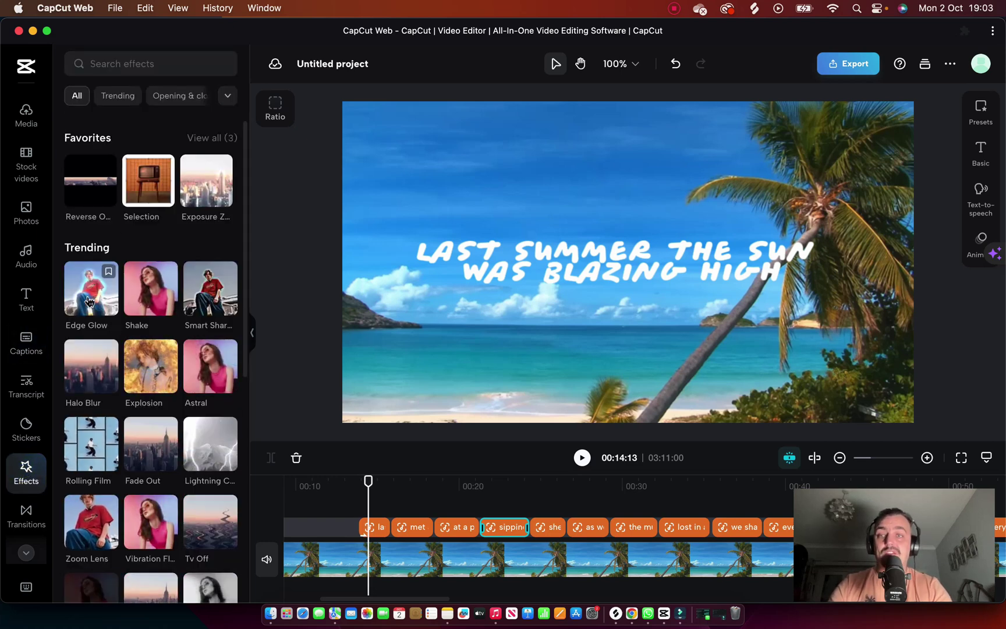
Scroll the Effects library past Lens and Nightclub to Torn Frames in Retro
scroll(89, 301, "down", 1)
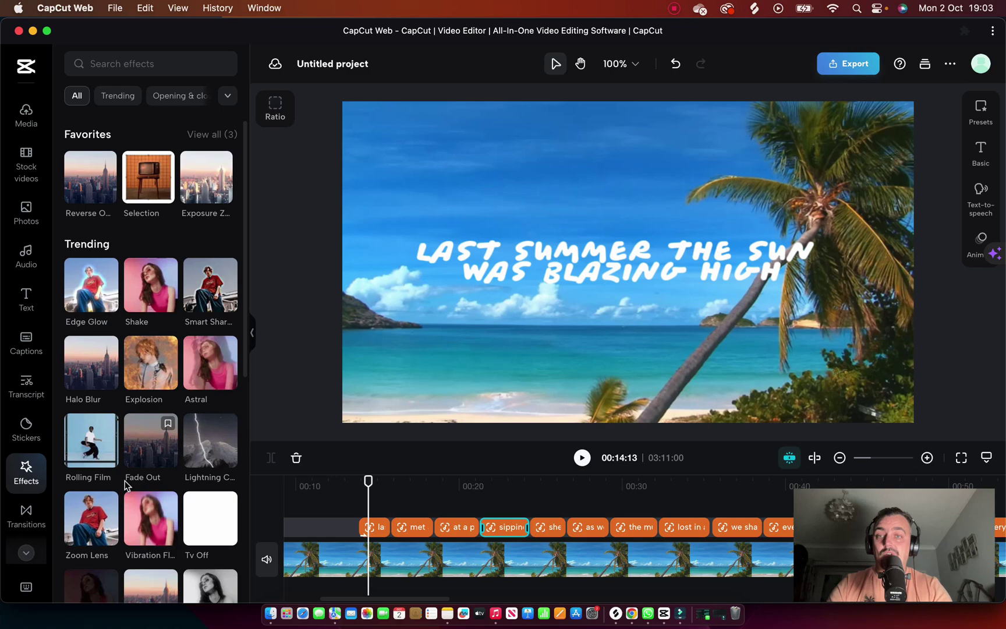
scroll(126, 485, "down", 10)
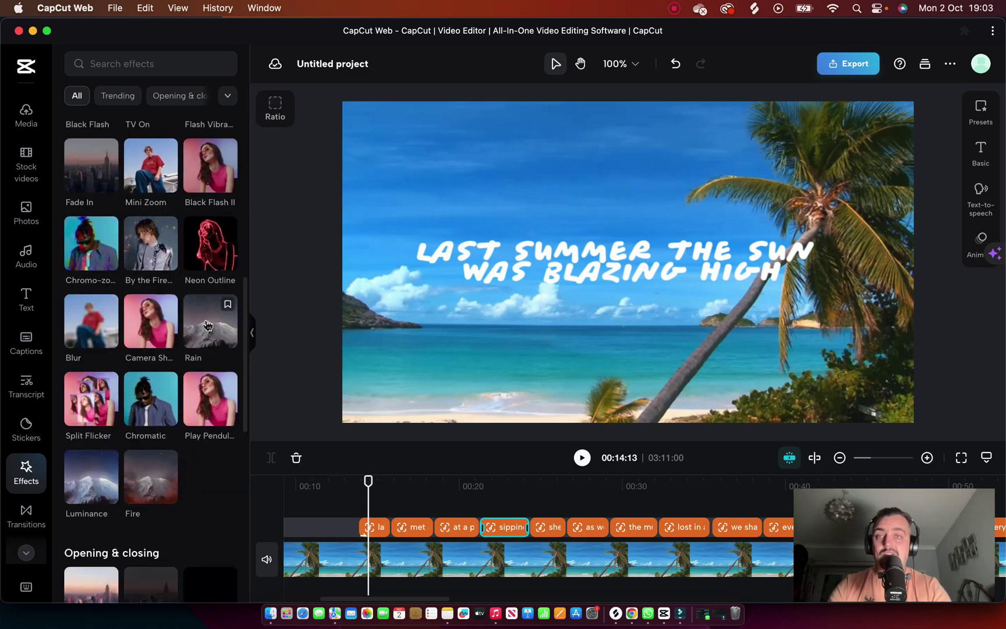
scroll(189, 403, "down", 2)
scroll(153, 363, "down", 7)
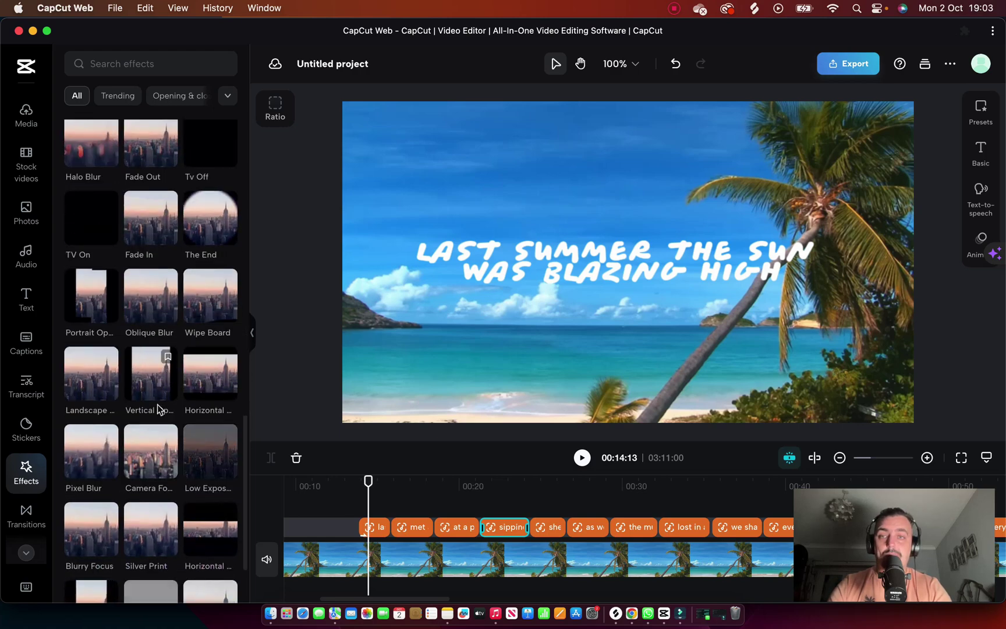
scroll(157, 409, "down", 9)
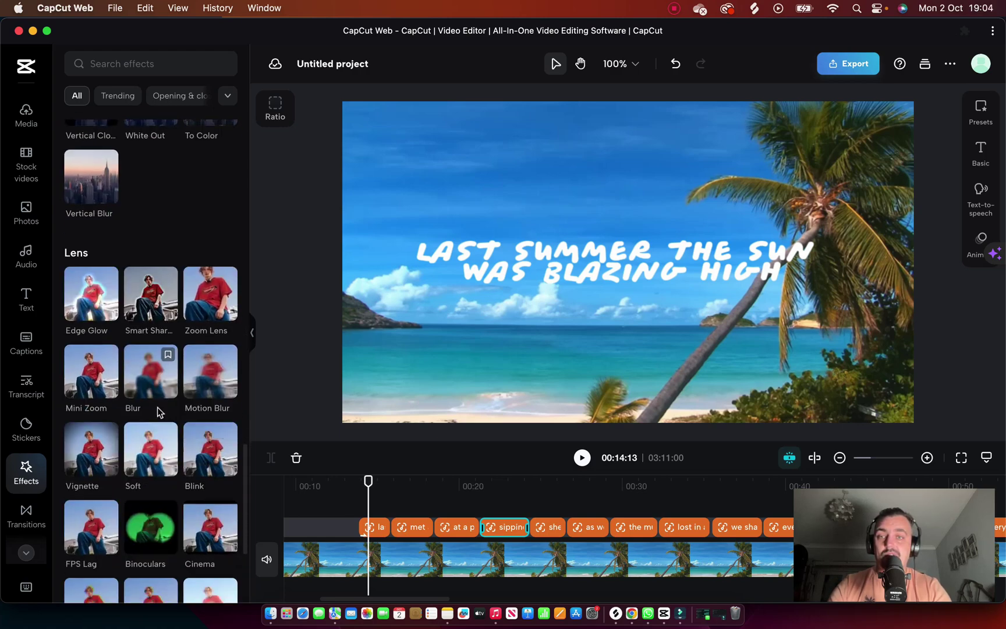
scroll(157, 412, "down", 10)
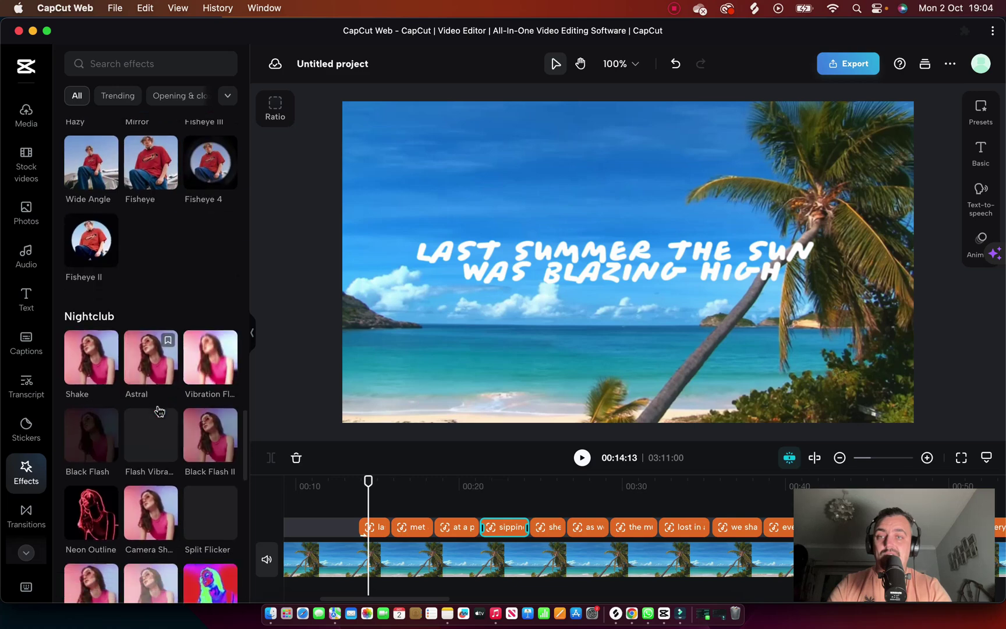
scroll(159, 412, "down", 8)
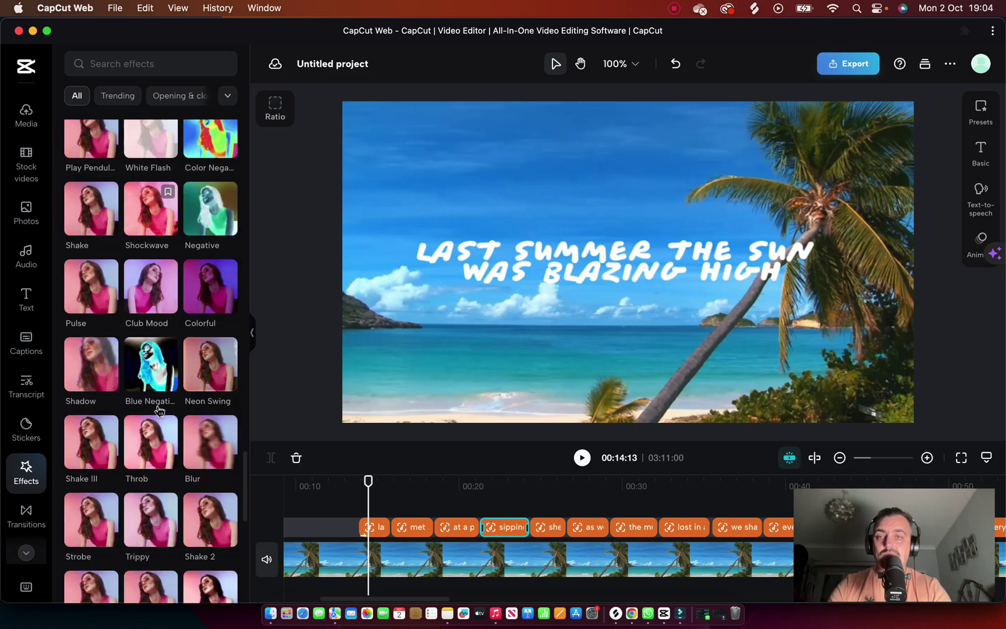
scroll(159, 411, "down", 14)
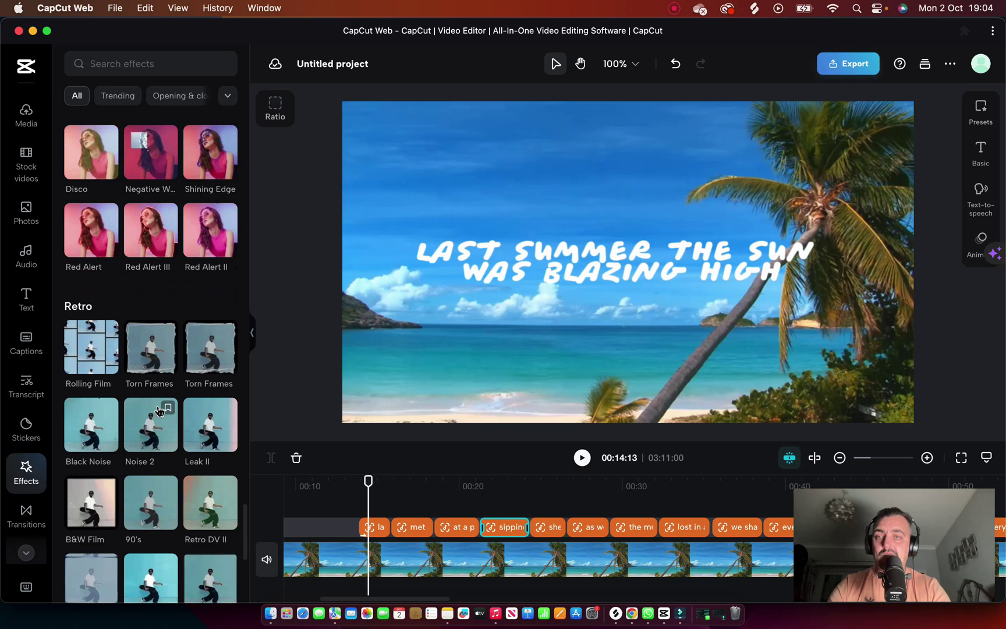
scroll(158, 411, "down", 1)
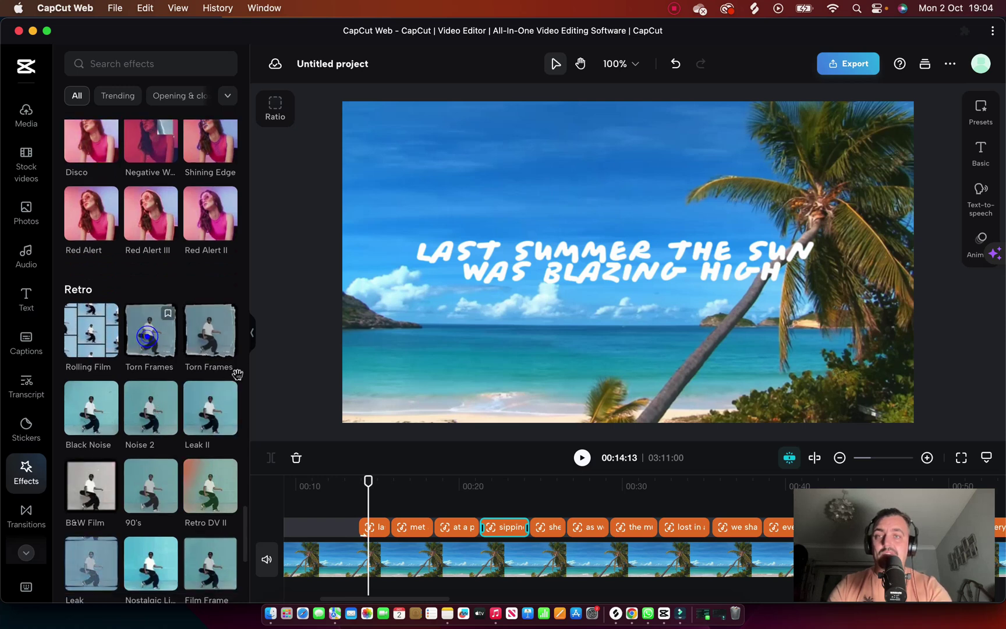
Add Torn Frames on a new track from the start into the 'she wore a dress' lyric, then preview
mouse_move(148, 337)
left_mouse_down()
mouse_move(314, 422)
mouse_move(386, 526)
mouse_move(371, 499)
mouse_move(294, 511)
mouse_move(282, 497)
mouse_move(287, 505)
left_mouse_up()
left_click_drag(150, 345, 258, 512)
left_click(415, 519)
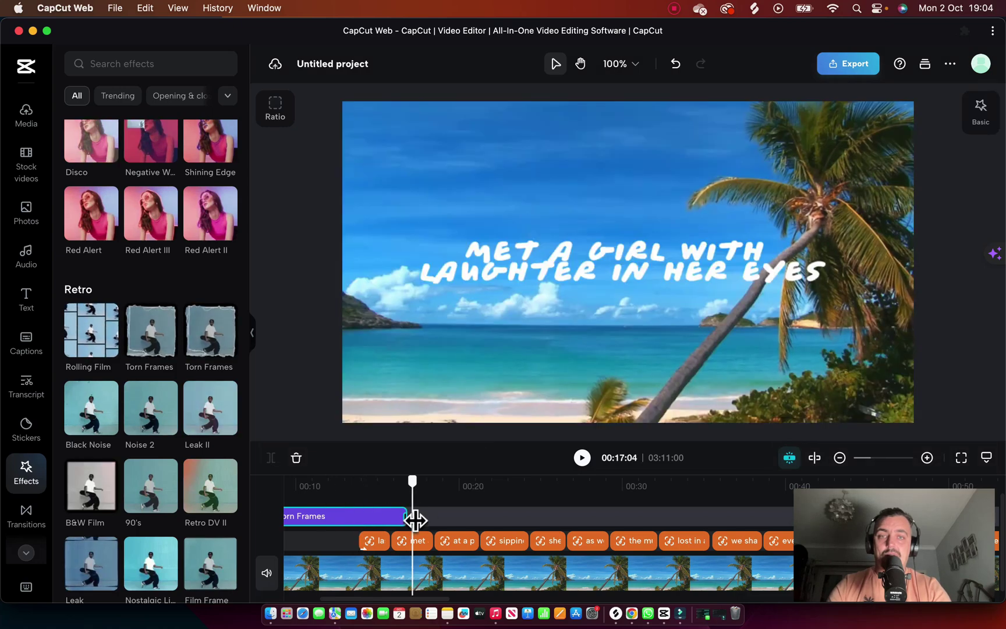
left_click(547, 519)
left_click_drag(413, 516, 691, 509)
left_click(314, 488)
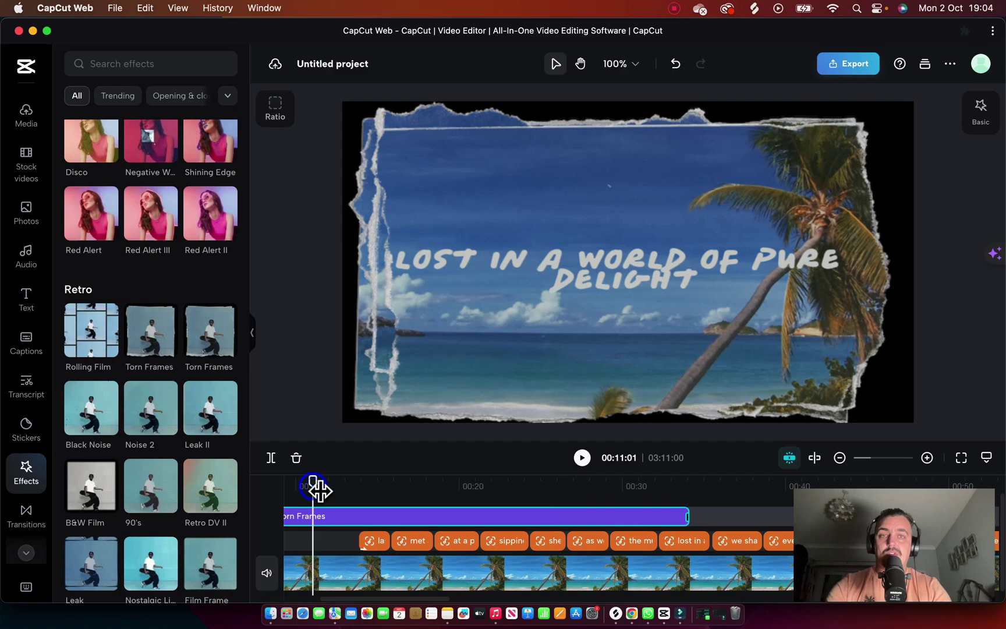
key("space")
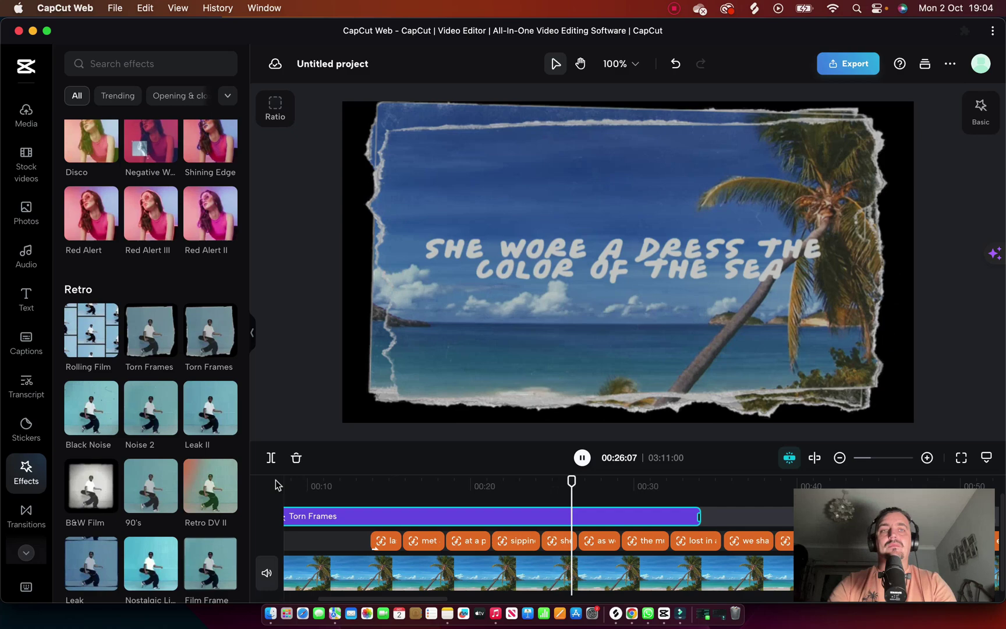
Stop the preview and drag the playhead back to 00:00
key("space")
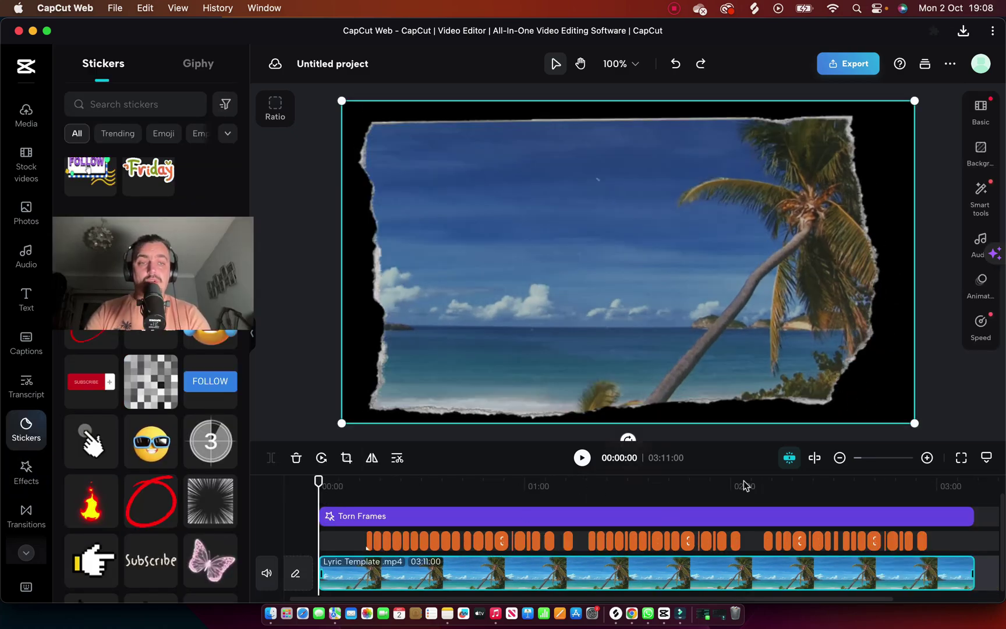
left_click_drag(739, 494, 282, 480)
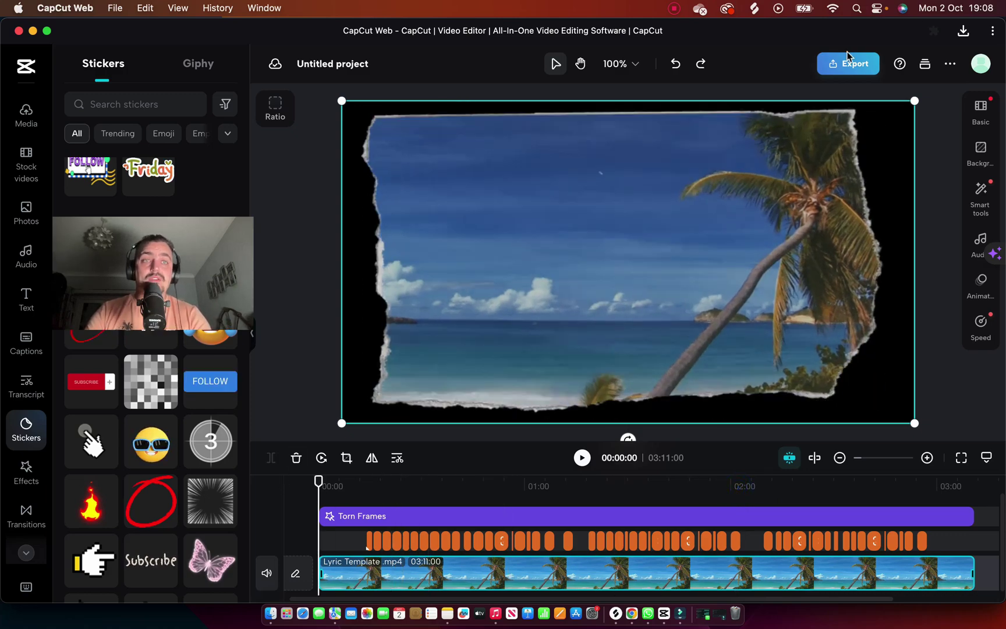